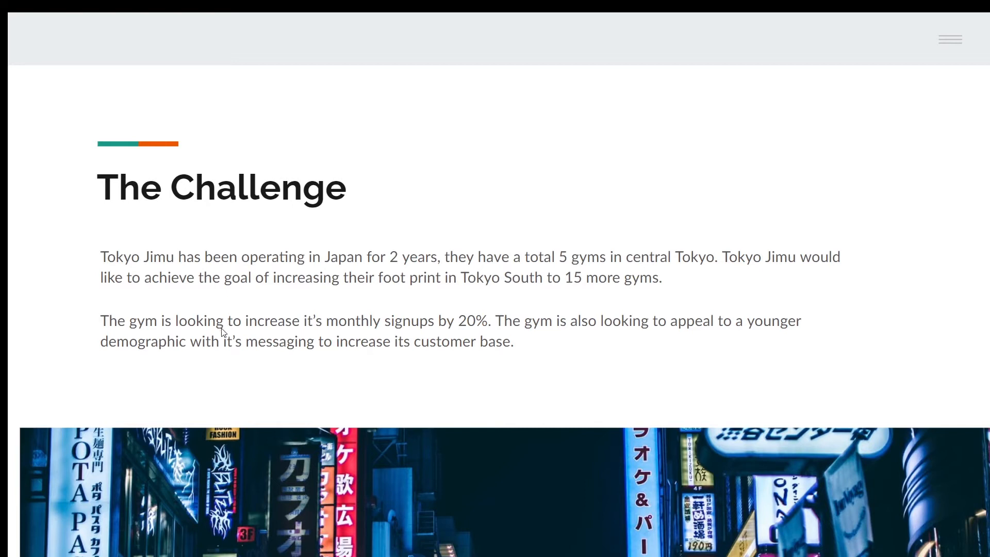
- Go through the presentation slides from The Challenge through the target audience, persona profile and Demographics to Behaviours
click(288, 347)
click(288, 347)
click(288, 348)
click(290, 351)
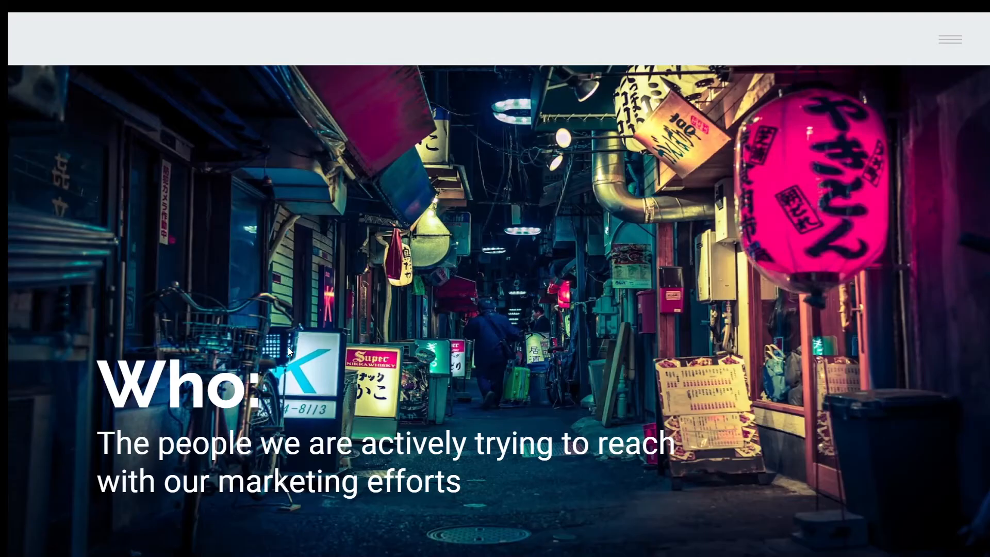
click(376, 348)
key(Left)
click(288, 398)
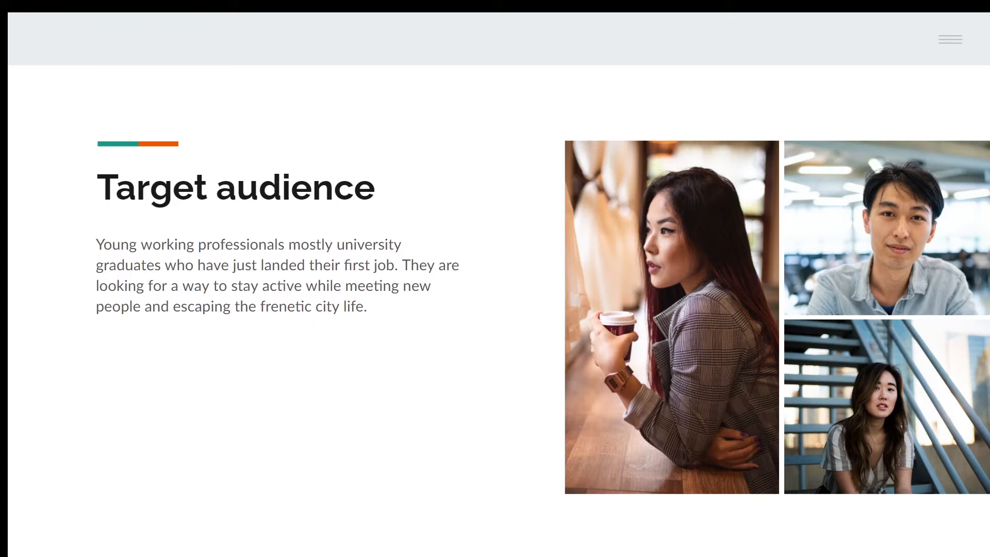
click(240, 335)
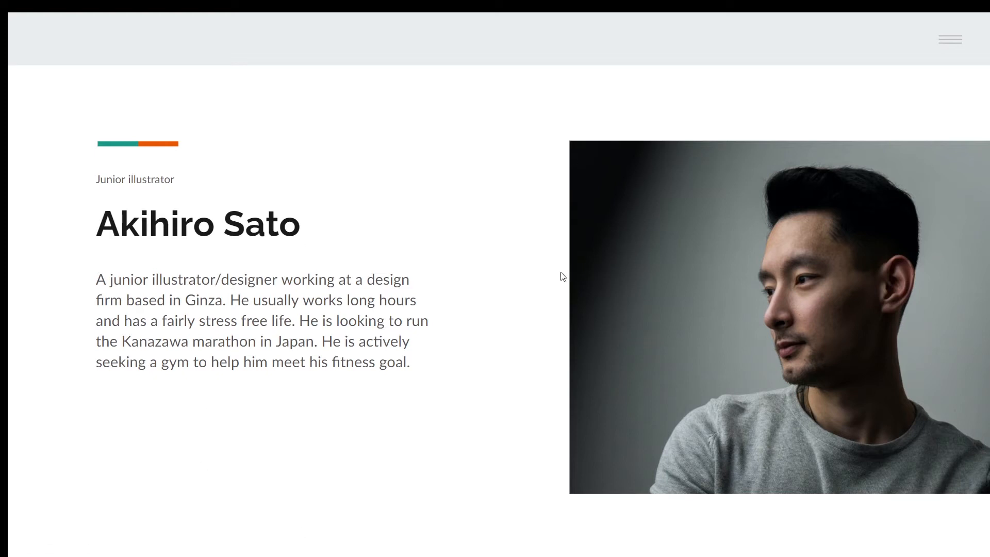
click(487, 363)
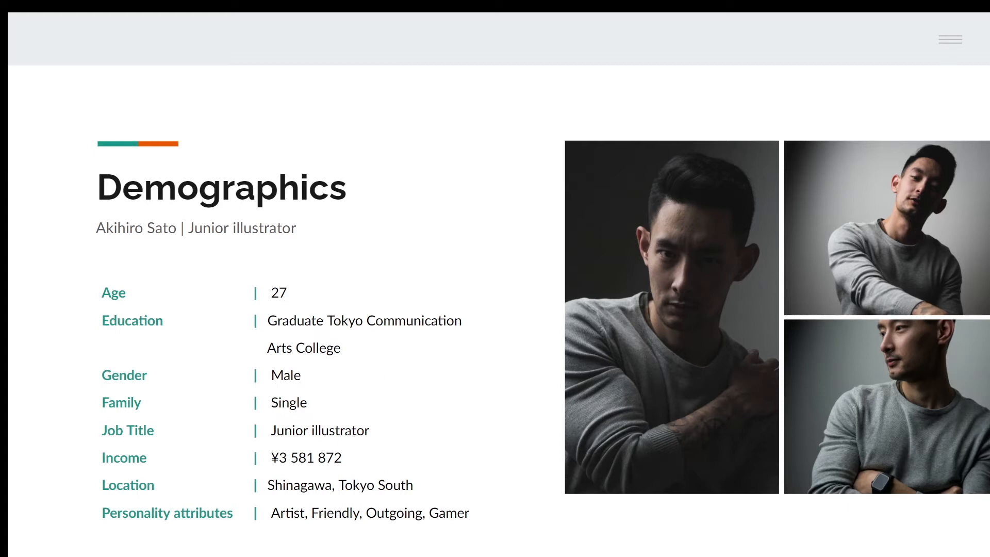
key(Right)
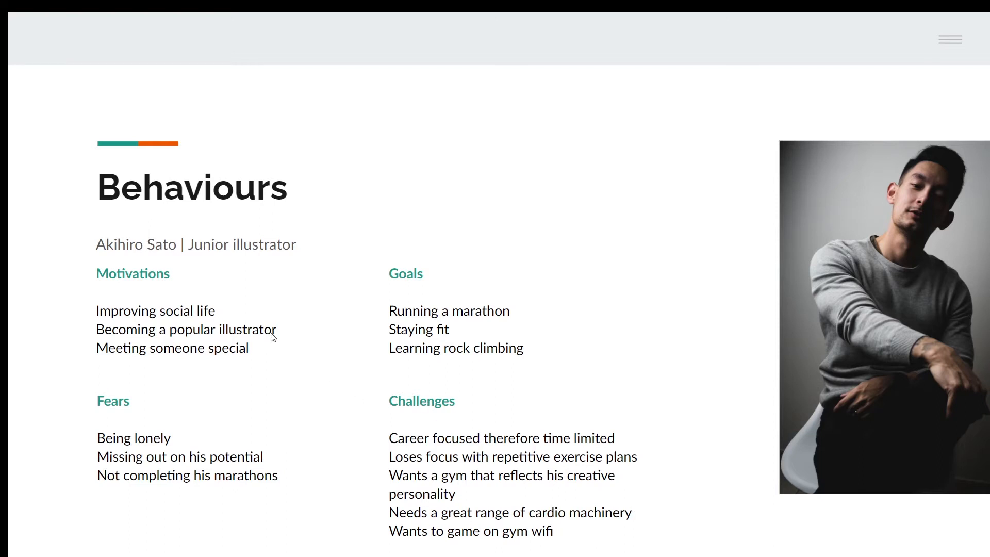
- Review the persona's Behaviours and Media Habits slides, going back to compare them with the Demographics slide
key(Right)
key(Left)
key(Right)
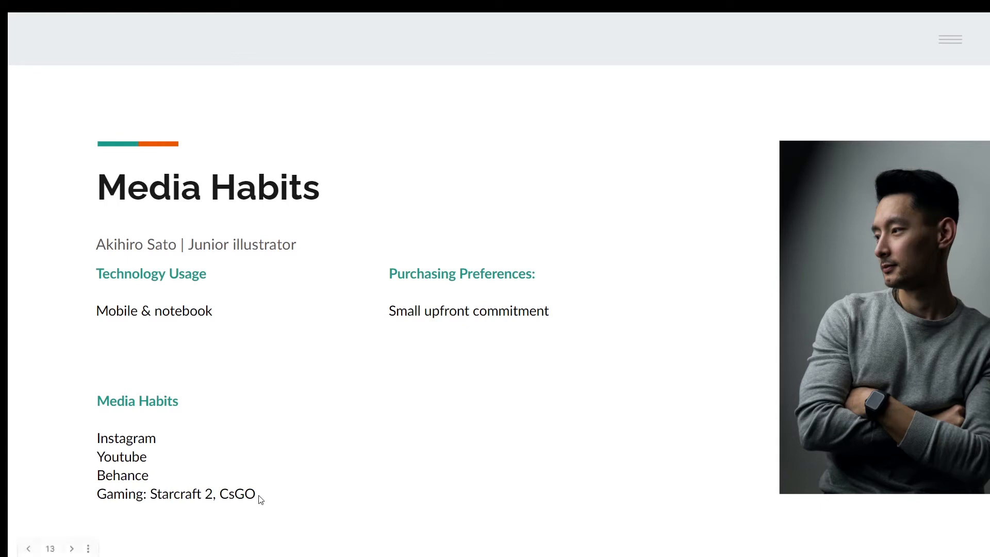
click(426, 380)
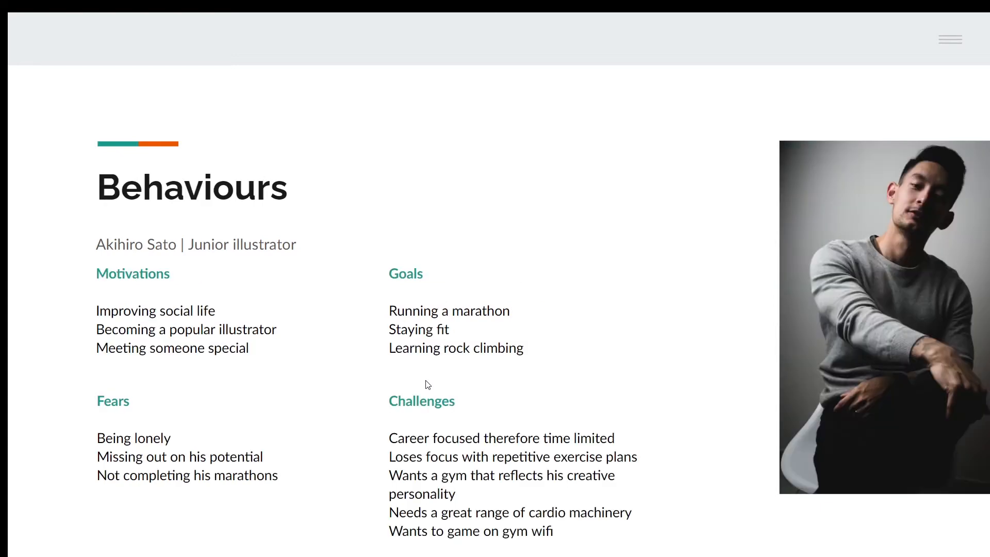
key(Left)
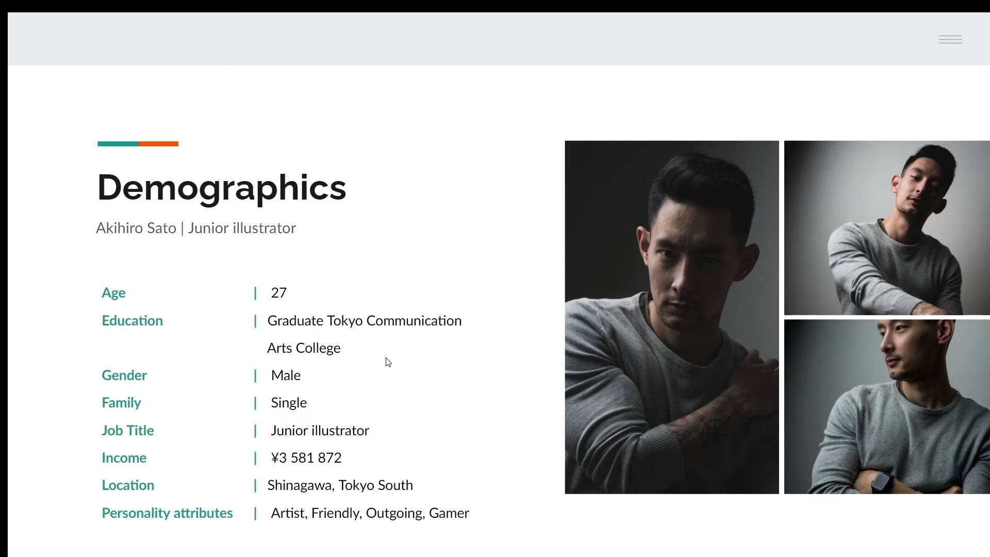
key(Right)
key(Right)
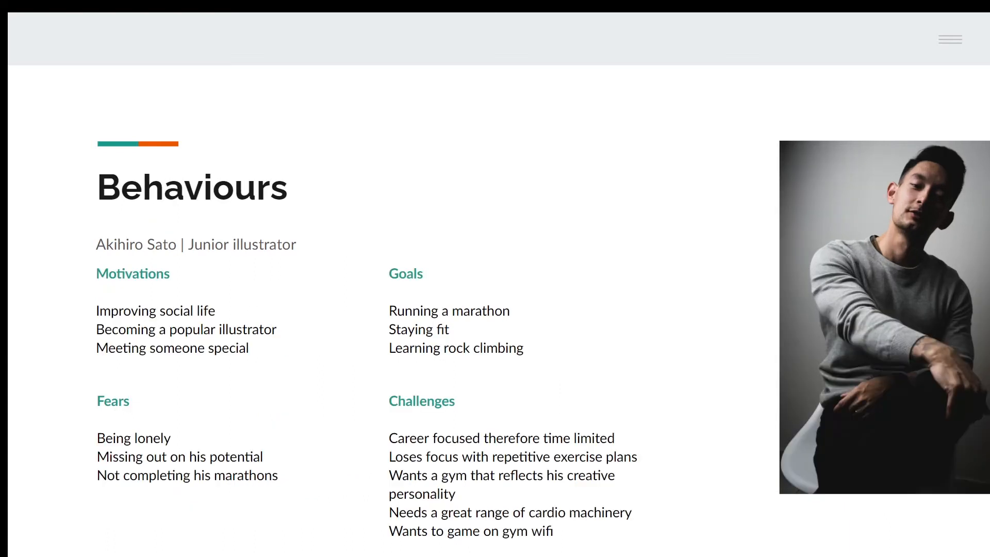
key(Right)
key(Left)
key(Left)
key(Right)
key(Right)
key(Left)
key(Left)
key(Left)
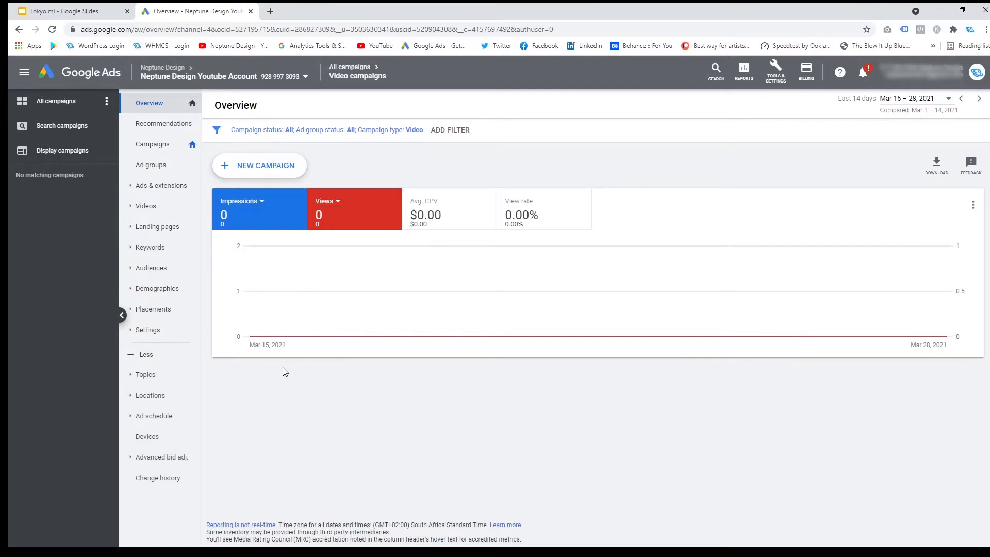
- Switch to Google Ads and start a new campaign with the Sales goal, Display type and Standard display campaign subtype
mouse_move(283, 325)
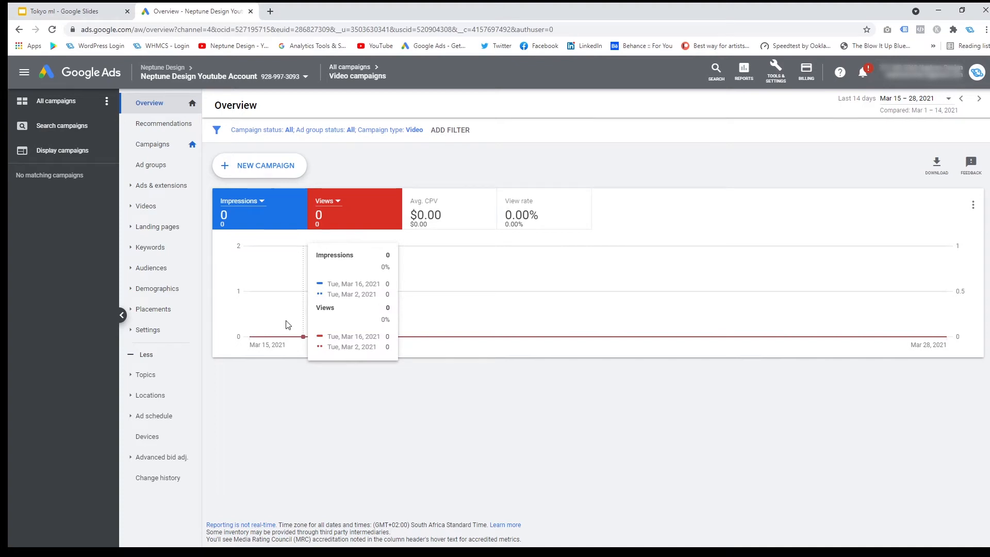
click(91, 18)
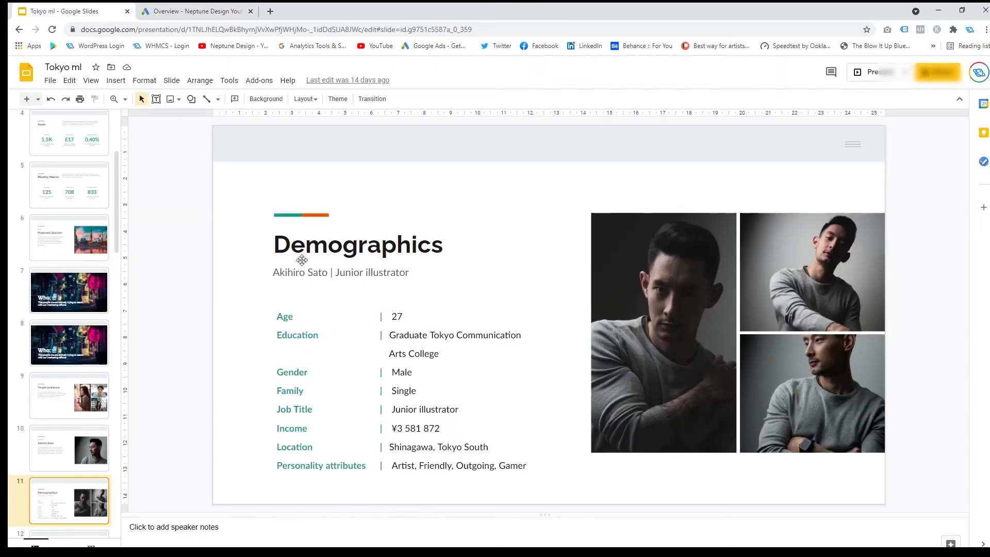
click(192, 10)
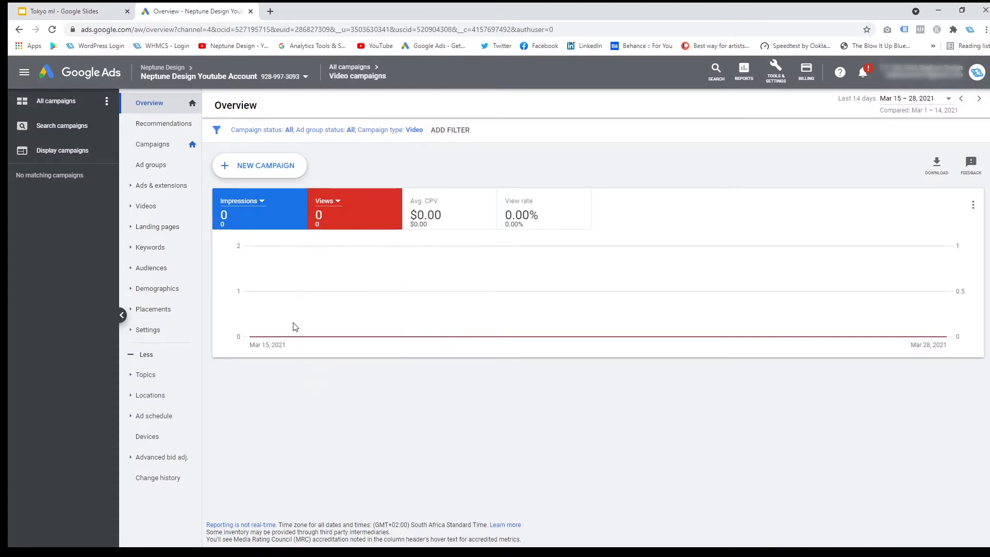
click(266, 166)
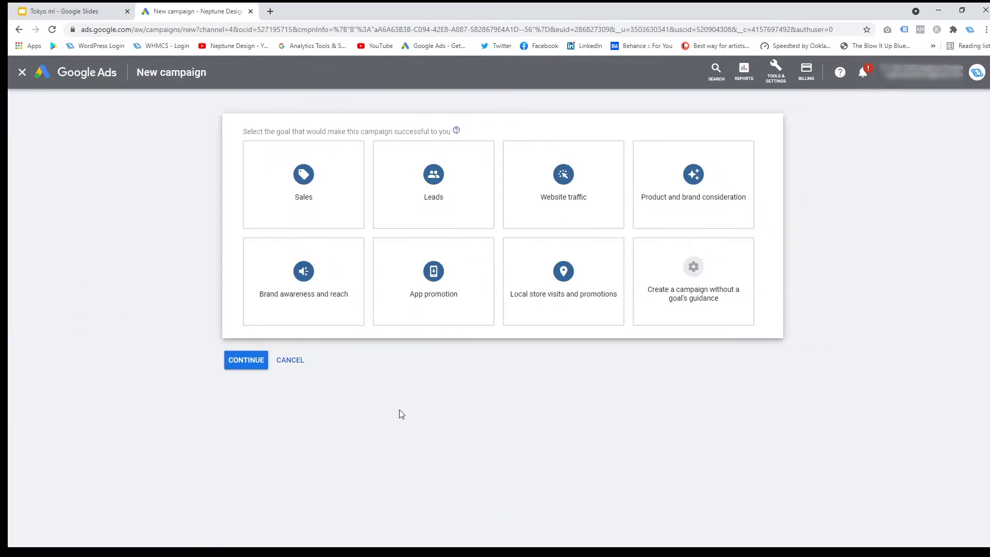
click(283, 155)
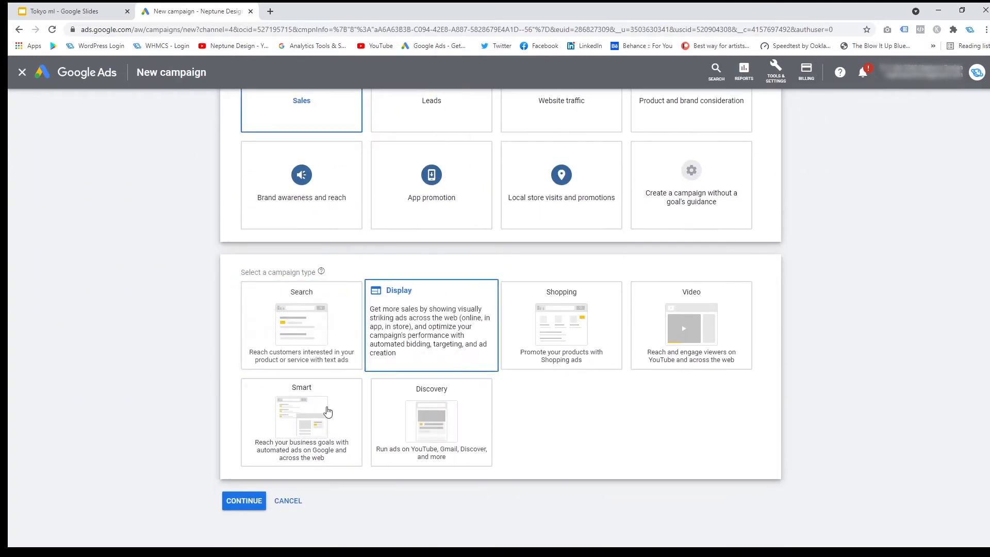
click(423, 329)
click(312, 334)
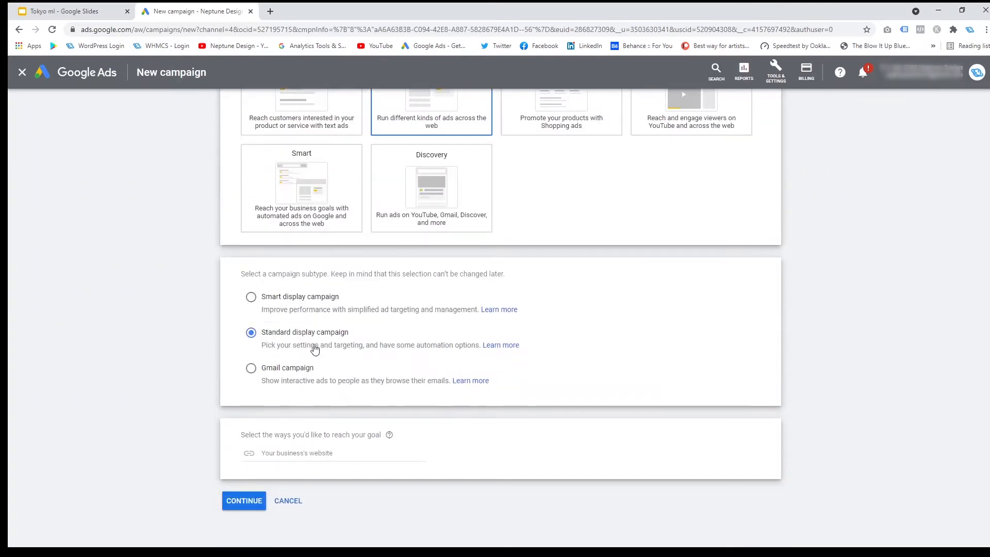
click(340, 452)
text(www.neptunedesin)
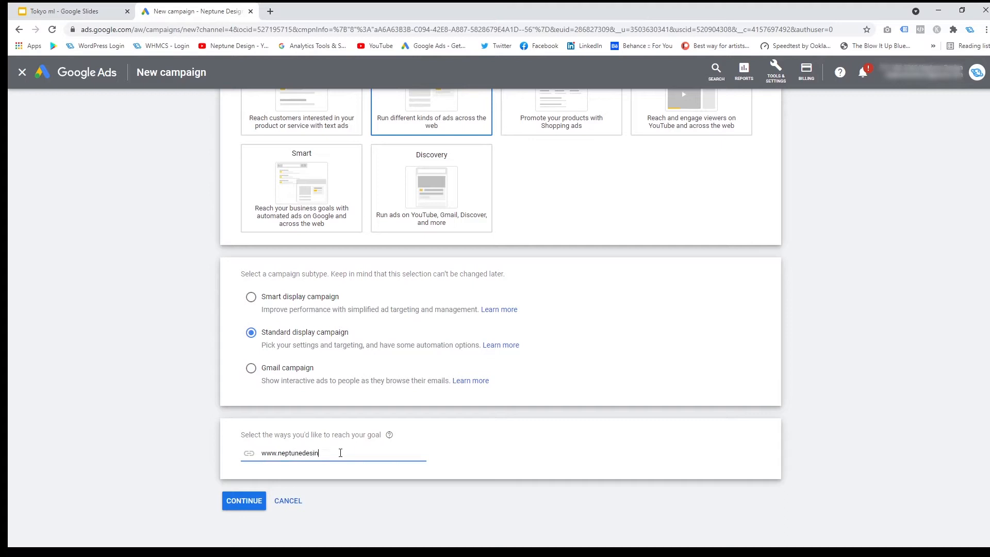
text(g.co.za)
click(254, 503)
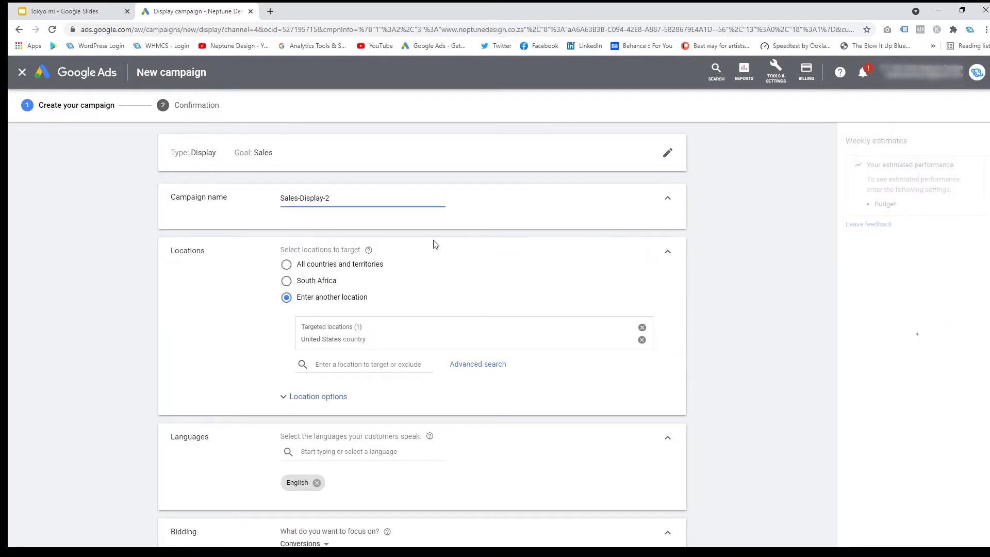
- Check the persona's location in the slides, and target Shinagawa City, Tokyo, Japan in the campaign instead of the United States
scroll(330, 345, down, 2)
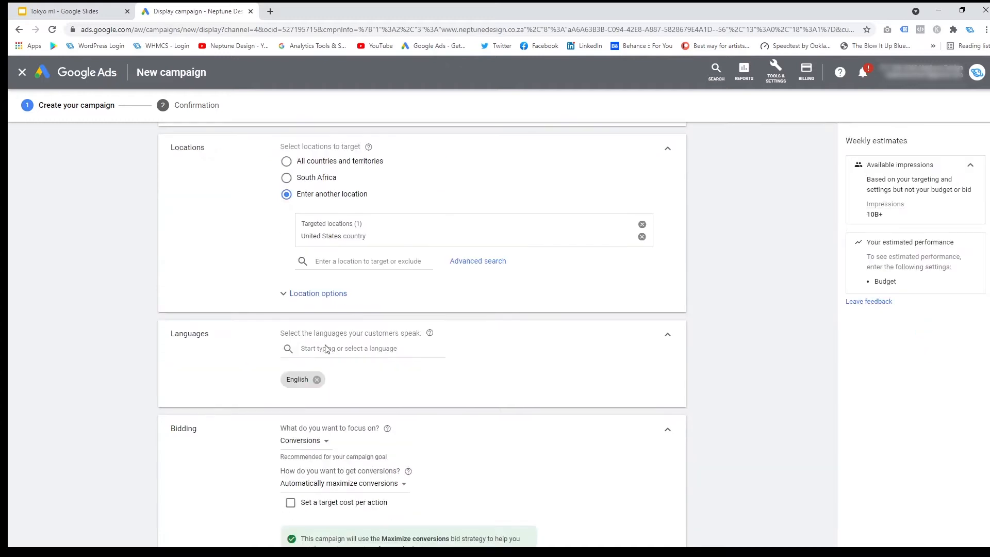
scroll(327, 347, up, 1)
click(101, 8)
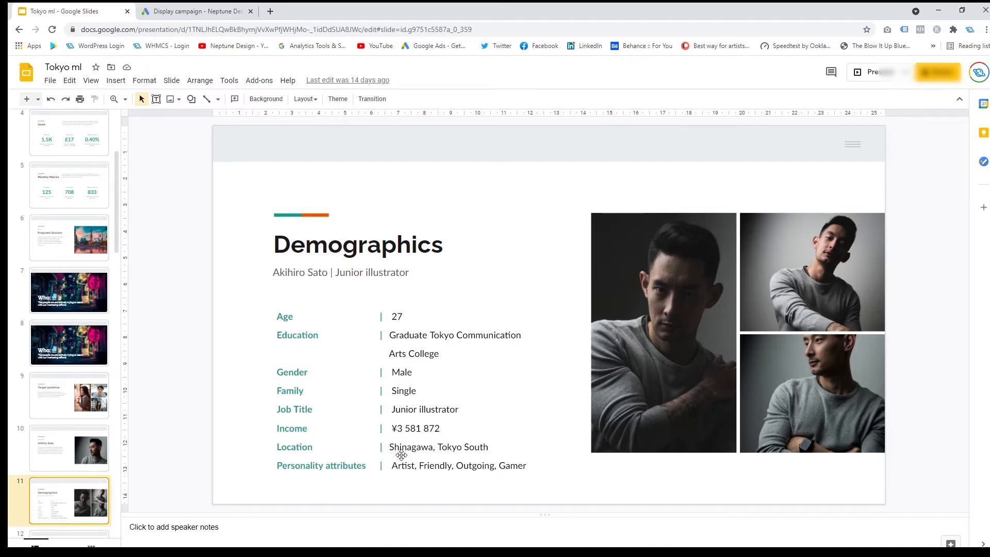
click(253, 8)
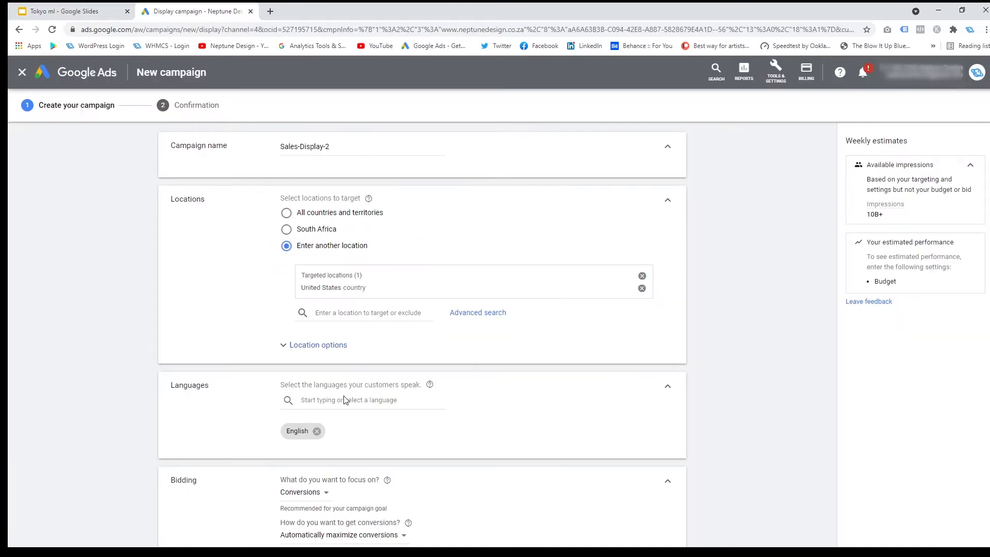
click(346, 315)
text(shina)
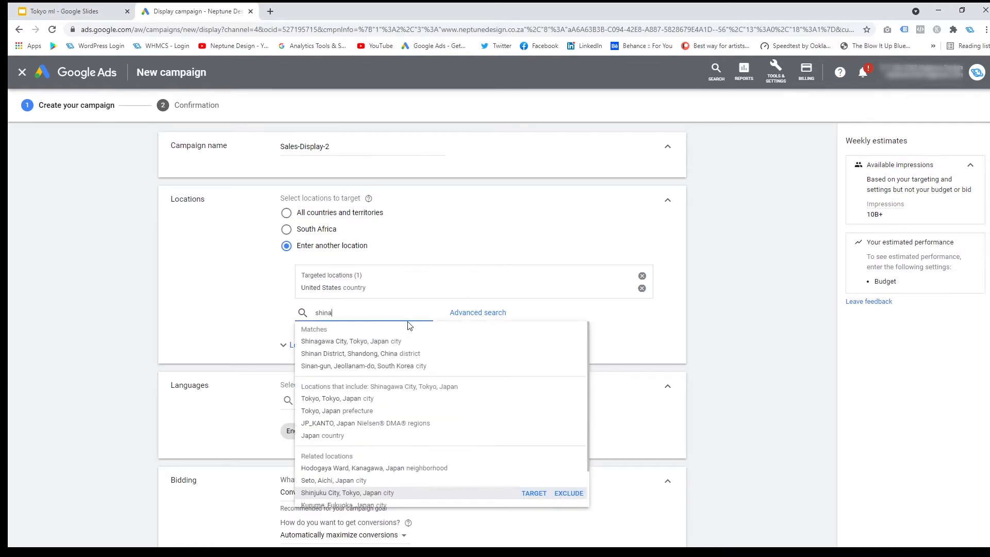
mouse_move(396, 342)
click(535, 342)
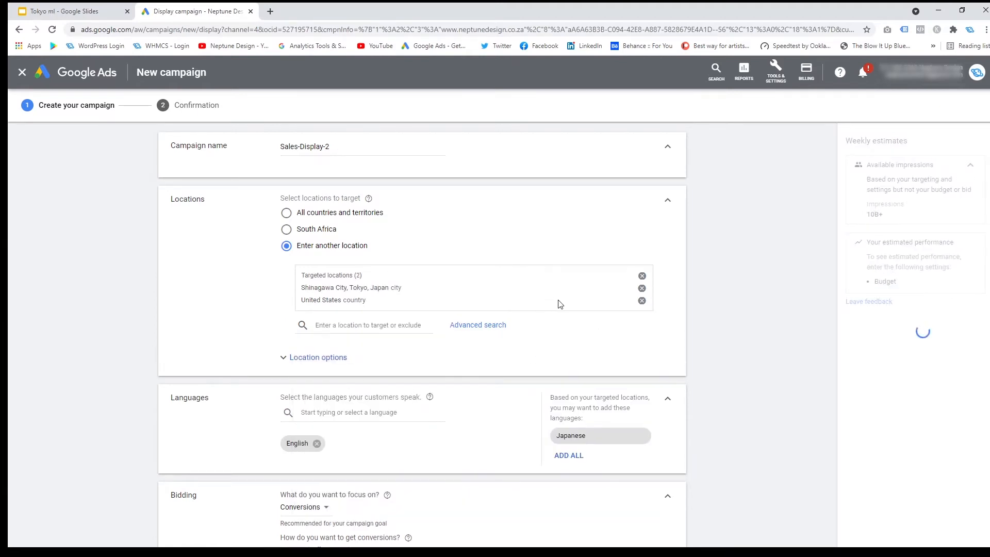
click(642, 301)
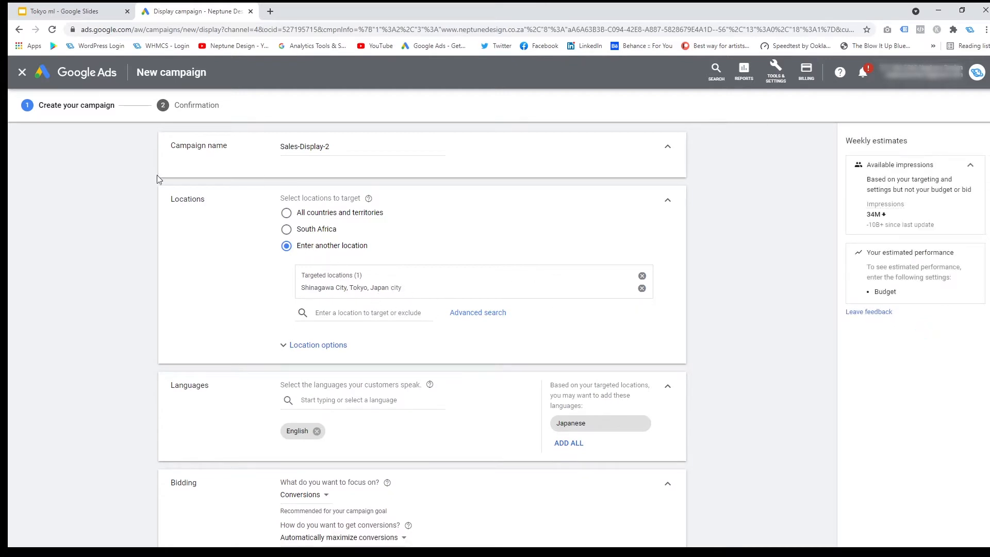
- Add Japanese to the languages the campaign's customers speak
click(357, 400)
text(japa)
click(359, 425)
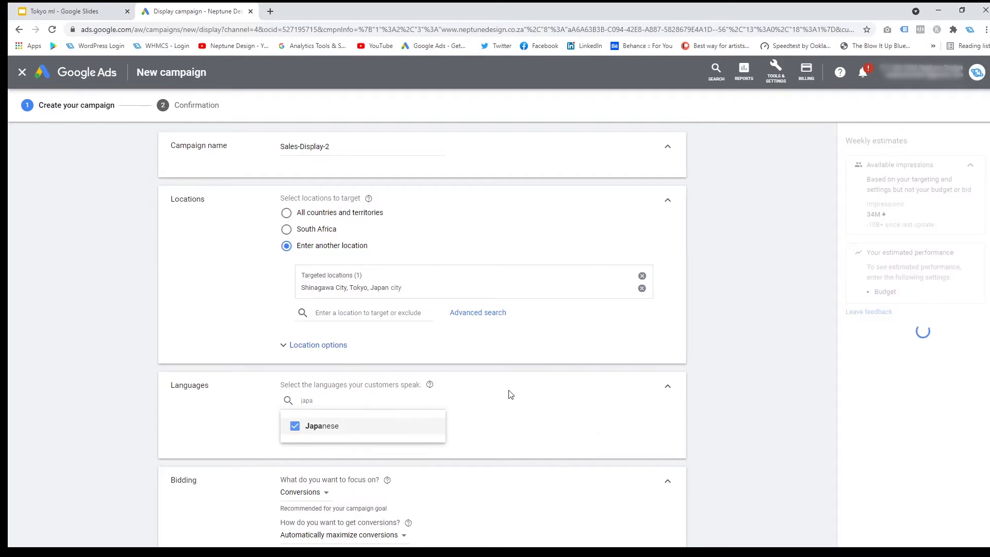
click(502, 417)
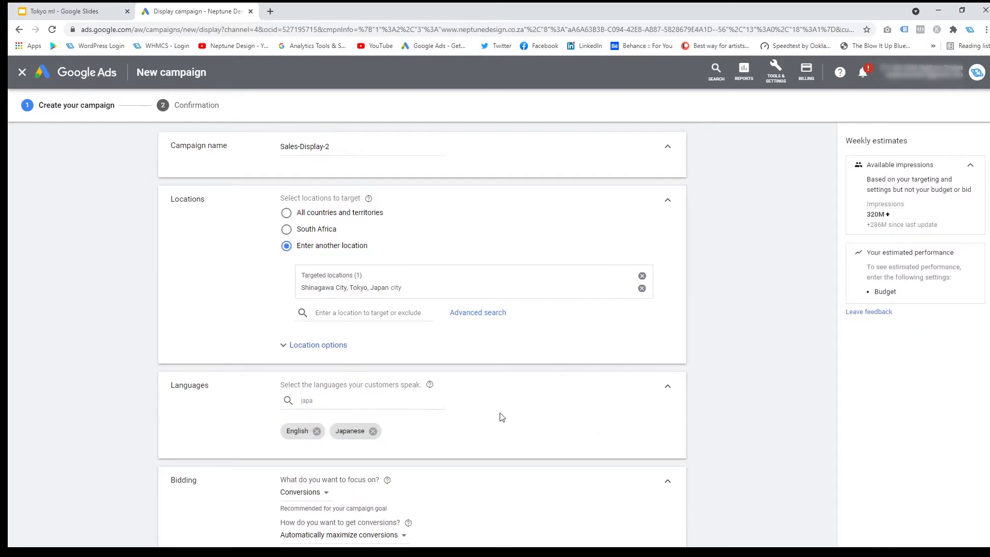
- Look over the bidding and budget settings and the suggested audiences for the ad group
scroll(394, 346, down, 5)
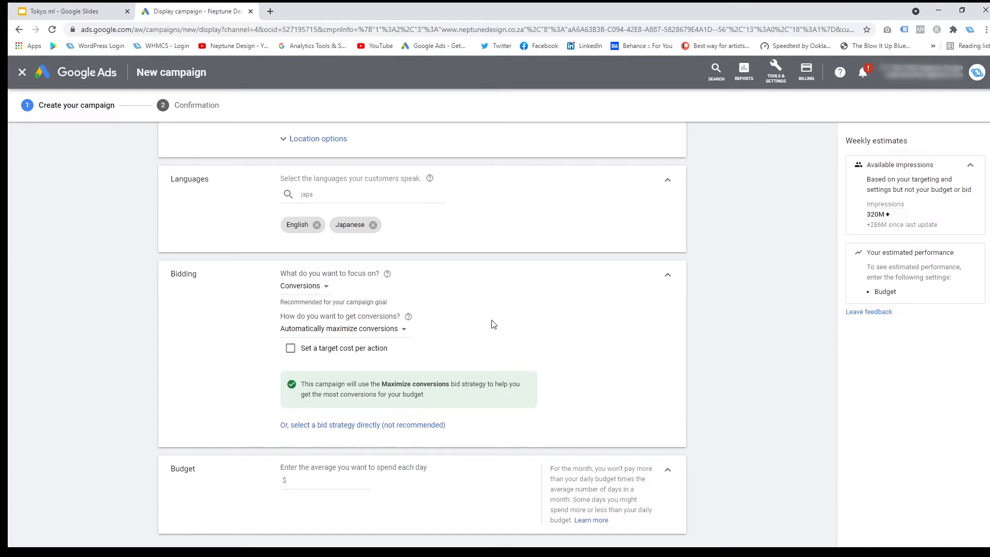
scroll(493, 324, down, 3)
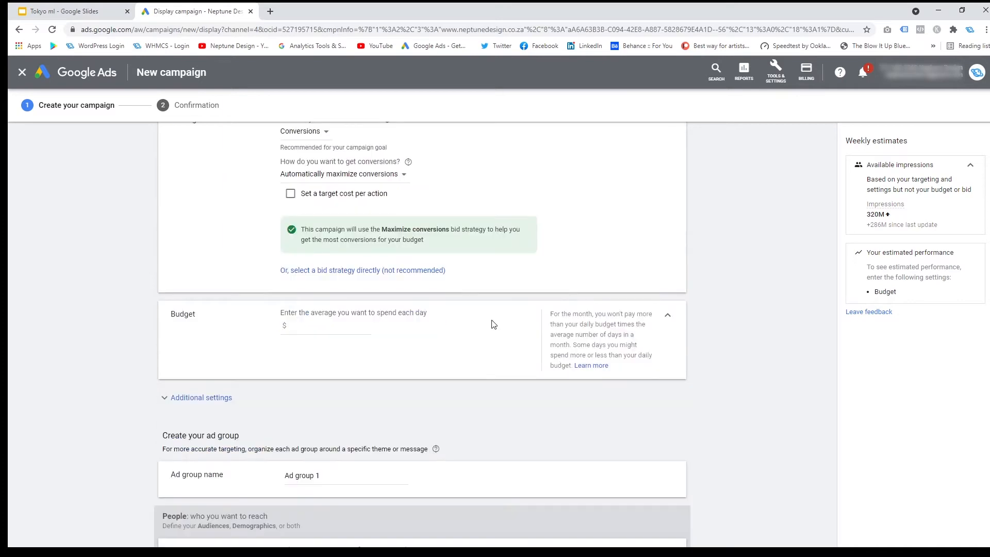
scroll(494, 324, down, 6)
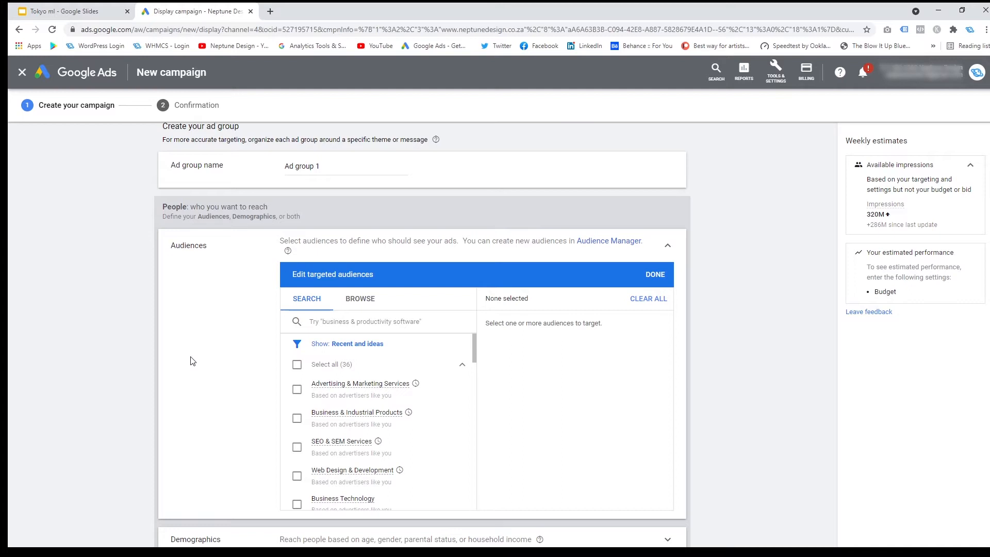
scroll(333, 405, down, 10)
click(336, 321)
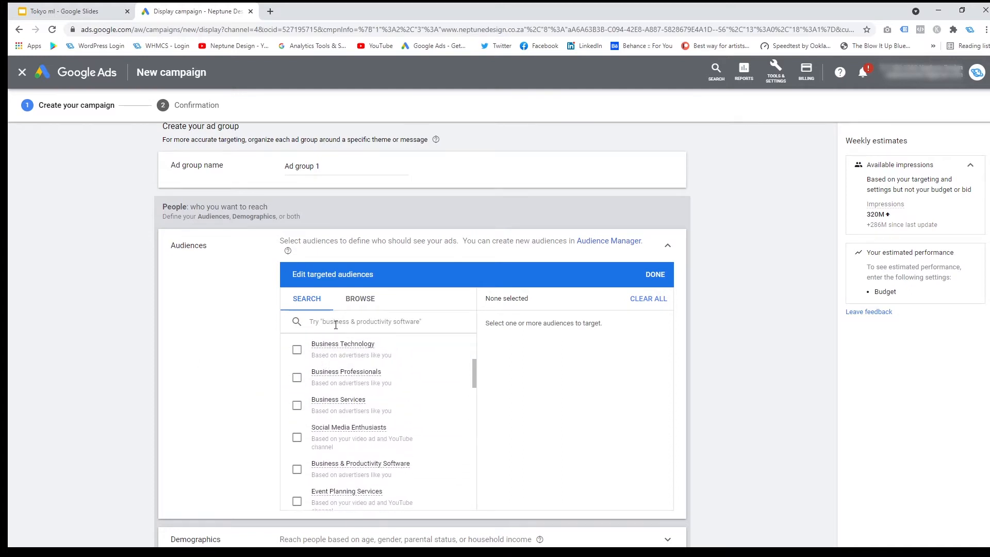
text(affini)
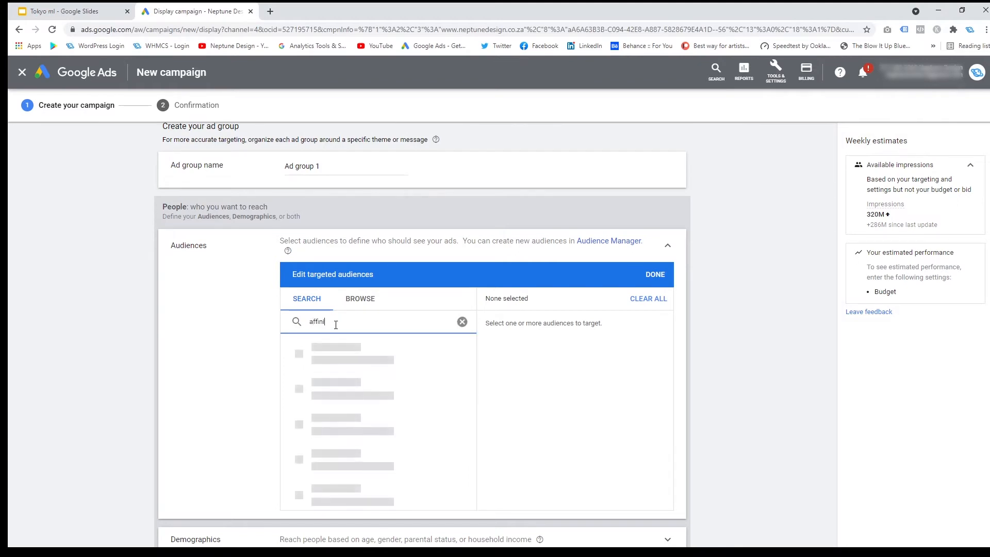
key(BackSpace)
key(BackSpace)
key(BackSpace)
key(BackSpace)
key(BackSpace)
key(BackSpace)
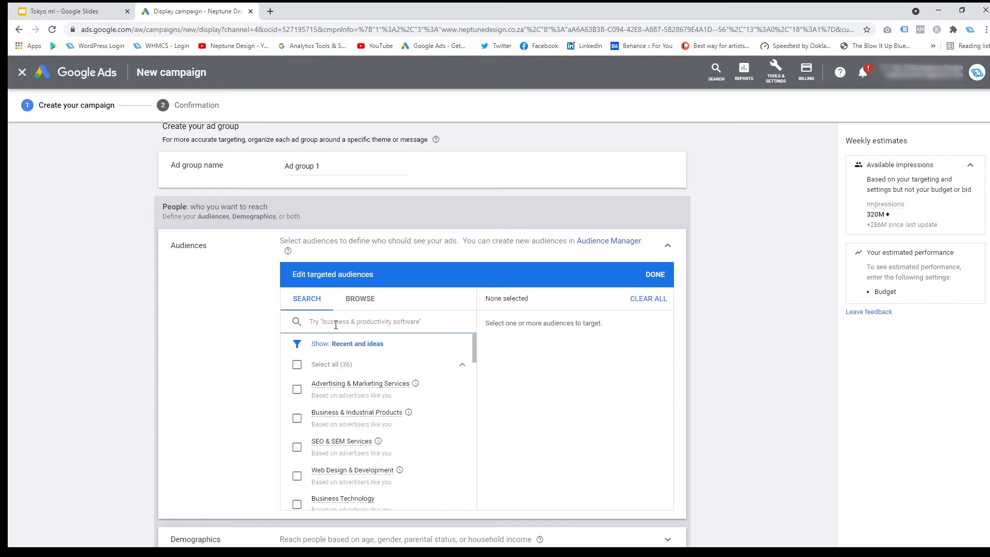
- View the browsable audience categories, and switch back to the persona's Demographics slide in Google Slides
click(356, 298)
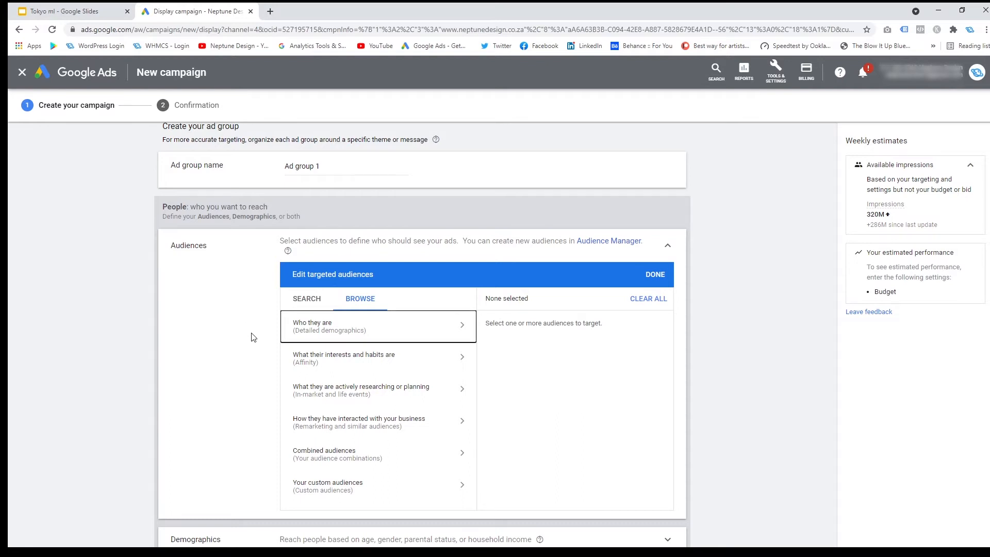
click(310, 300)
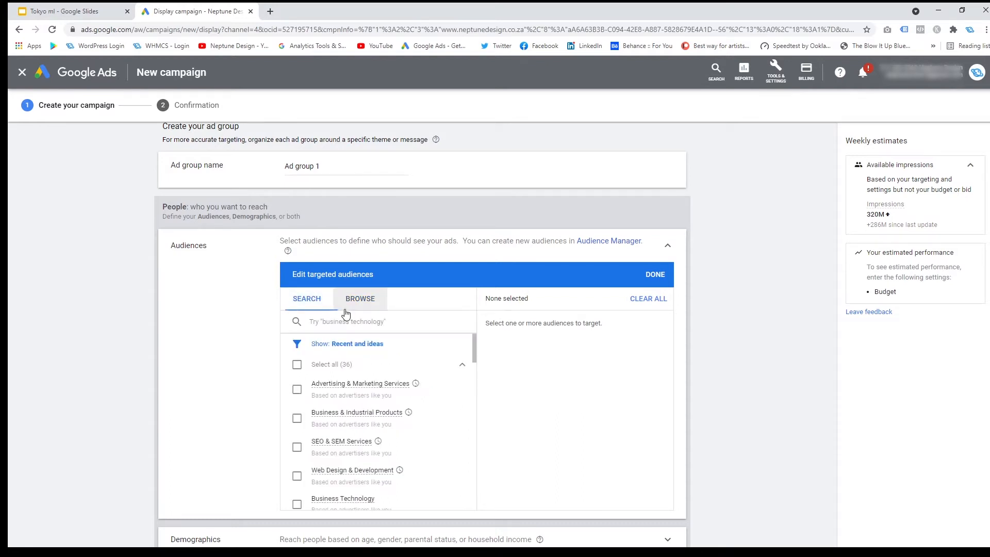
click(63, 14)
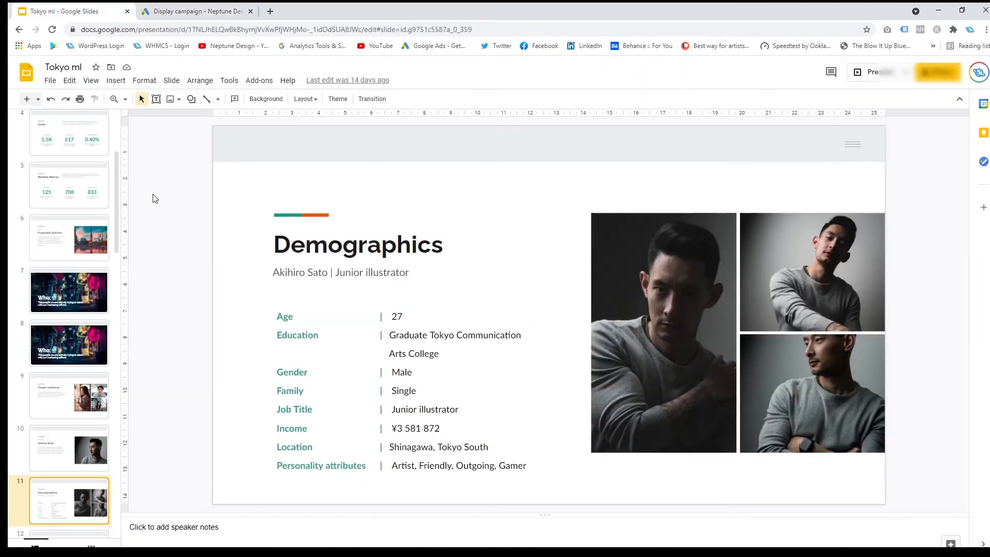
- Switch back to Google Ads and limit the ad group's targeted gender to Male in the Demographics settings
click(196, 10)
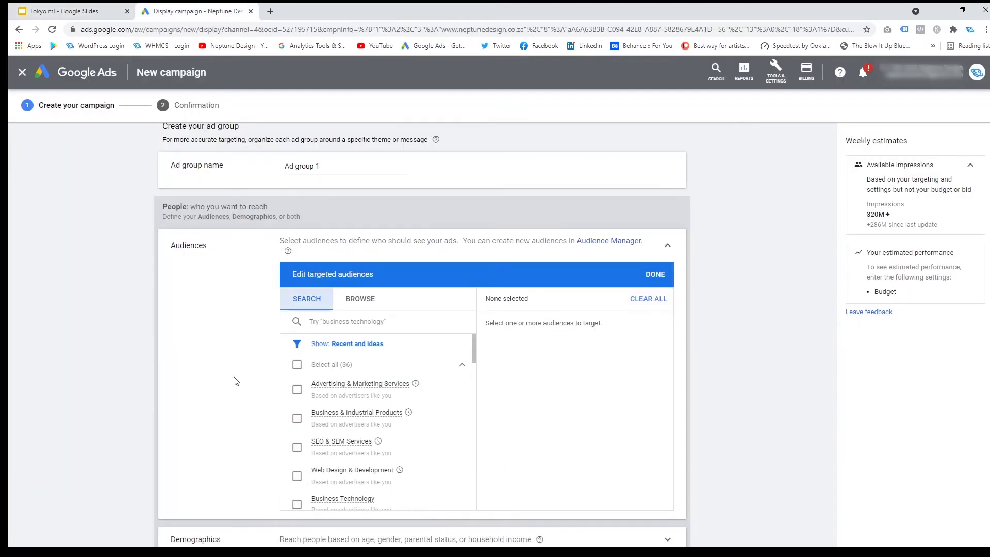
scroll(232, 380, down, 2)
click(234, 434)
scroll(232, 358, down, 4)
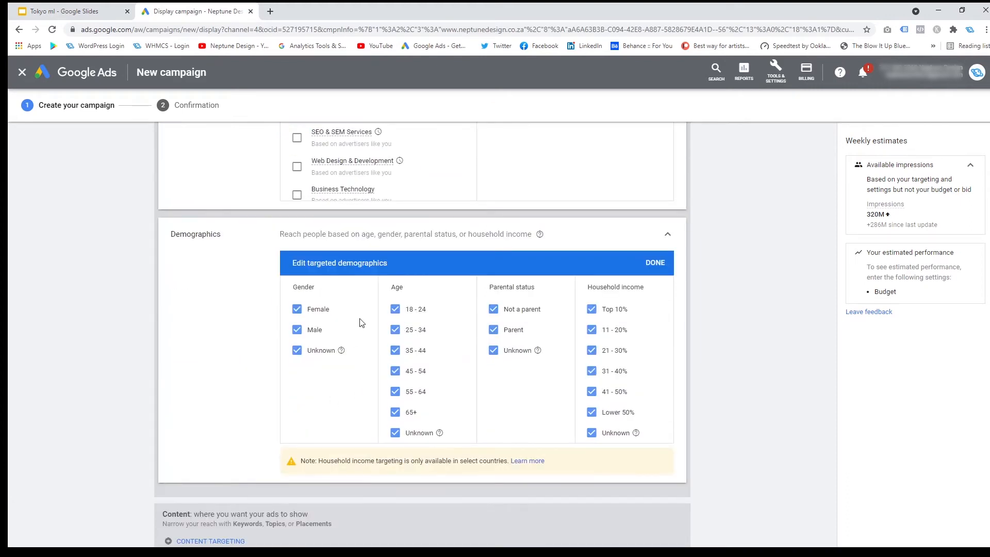
click(301, 311)
click(297, 349)
- Exclude the 18 - 24, 35 - 44, 45 - 54, 55 - 64 and 65+ age ranges, keeping 25 - 34 and Unknown
click(395, 310)
click(395, 351)
click(395, 371)
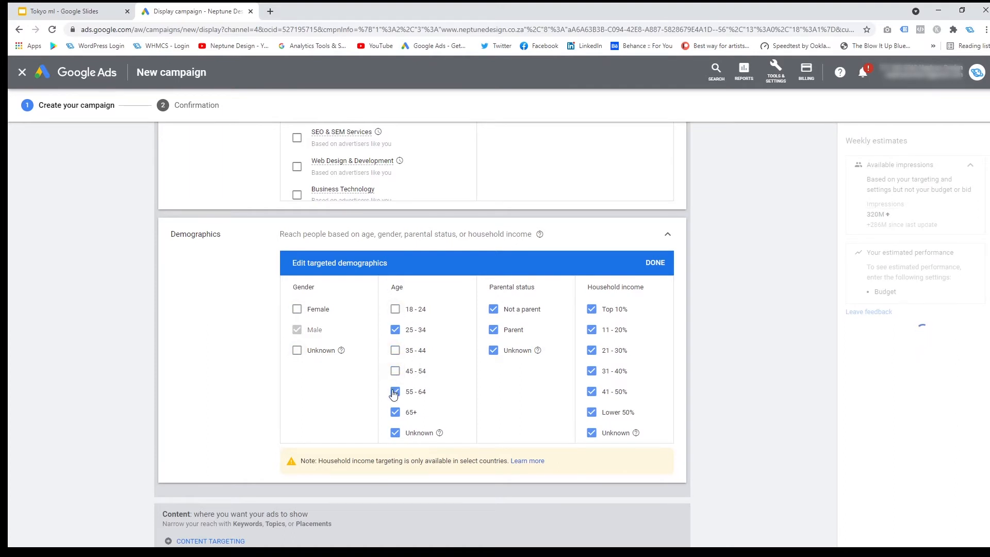
click(395, 392)
click(395, 413)
- Check the persona's demographics in Google Slides, and limit the campaign's household income targeting to Top 10% and Unknown
click(98, 10)
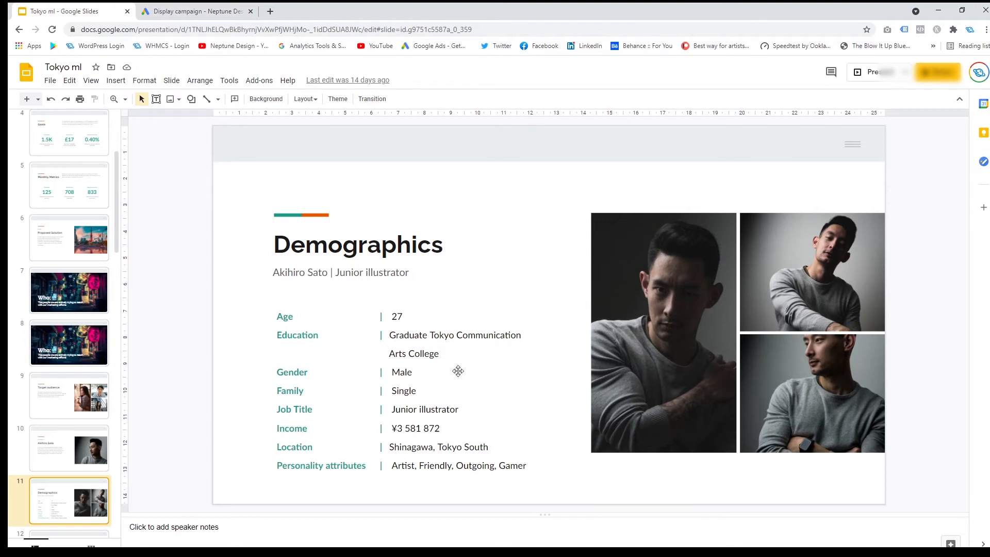
click(181, 8)
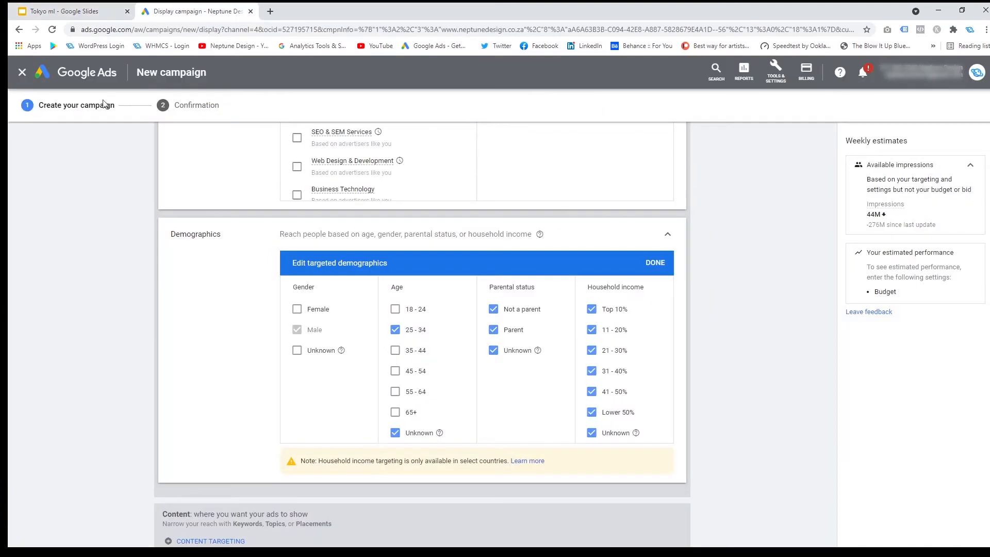
click(592, 330)
click(592, 351)
click(591, 372)
click(592, 393)
click(593, 414)
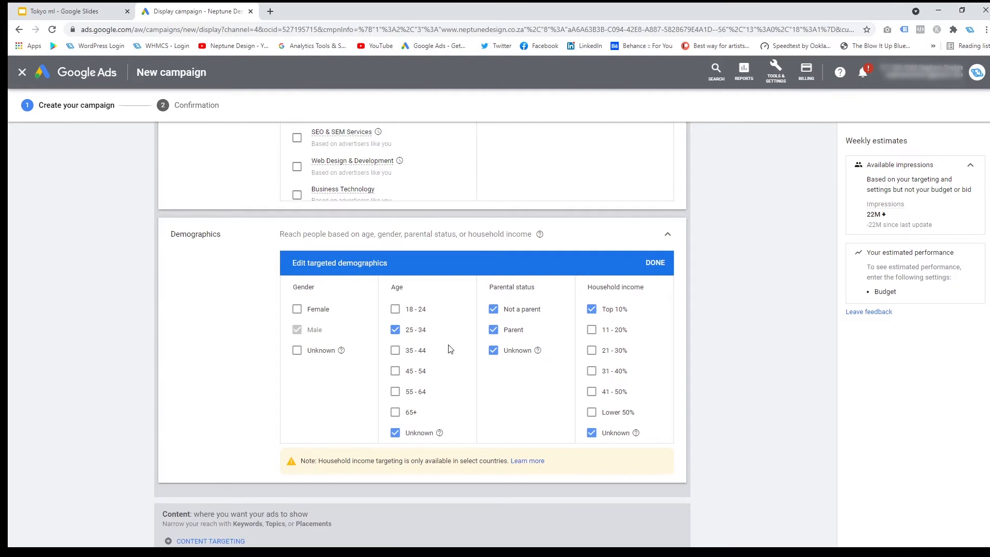
- Exclude Parent from the parental status targeting, keeping Not a parent and Unknown
click(493, 310)
click(493, 331)
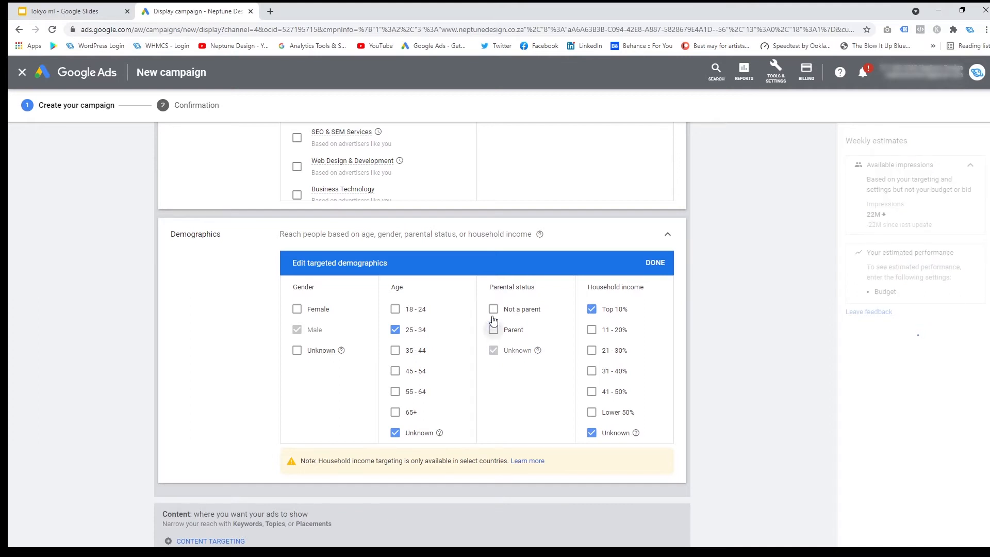
click(493, 310)
click(493, 311)
click(494, 311)
- Look over the audience and demographic settings, and view the persona's Behaviours slide in Google Slides
scroll(435, 330, up, 3)
scroll(440, 335, down, 3)
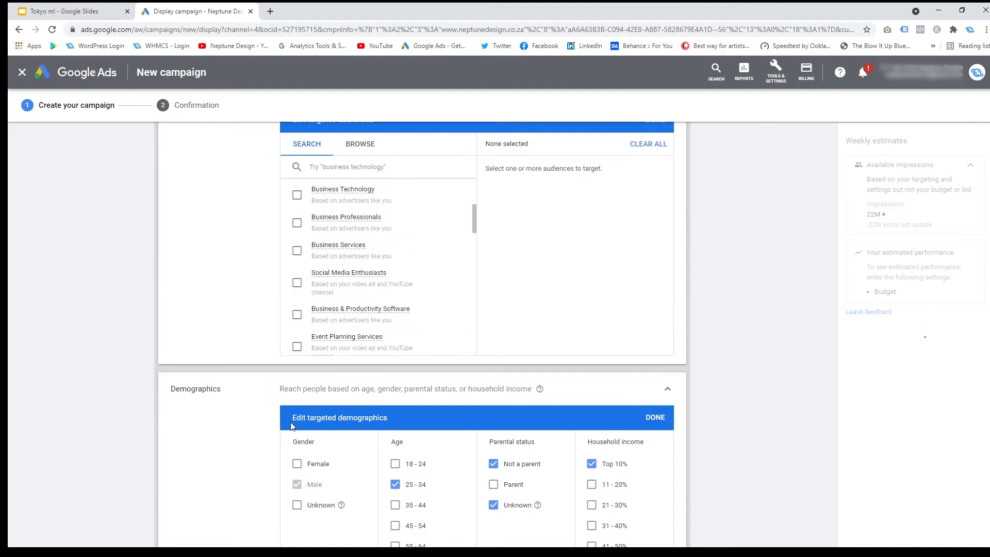
scroll(446, 254, down, 2)
scroll(527, 359, up, 3)
scroll(515, 357, up, 1)
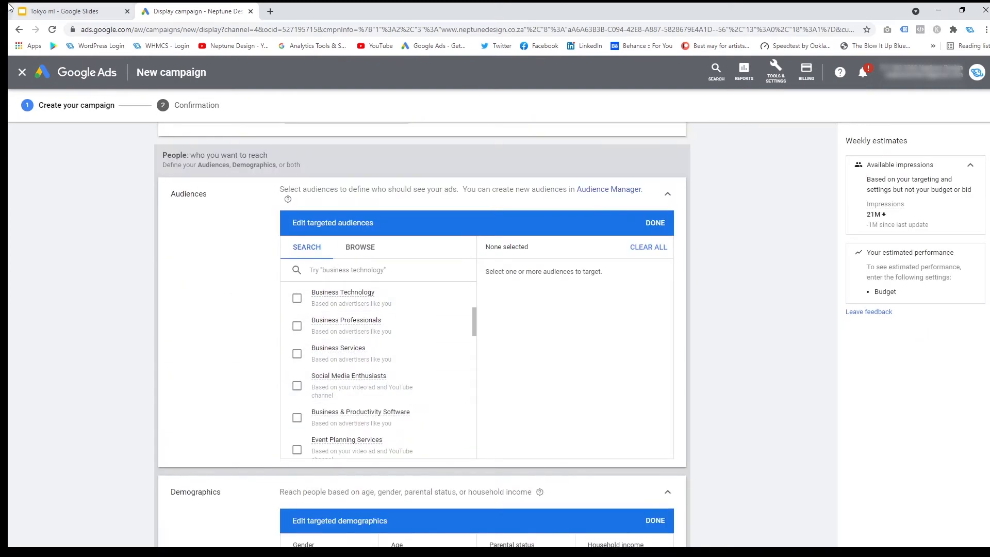
click(67, 10)
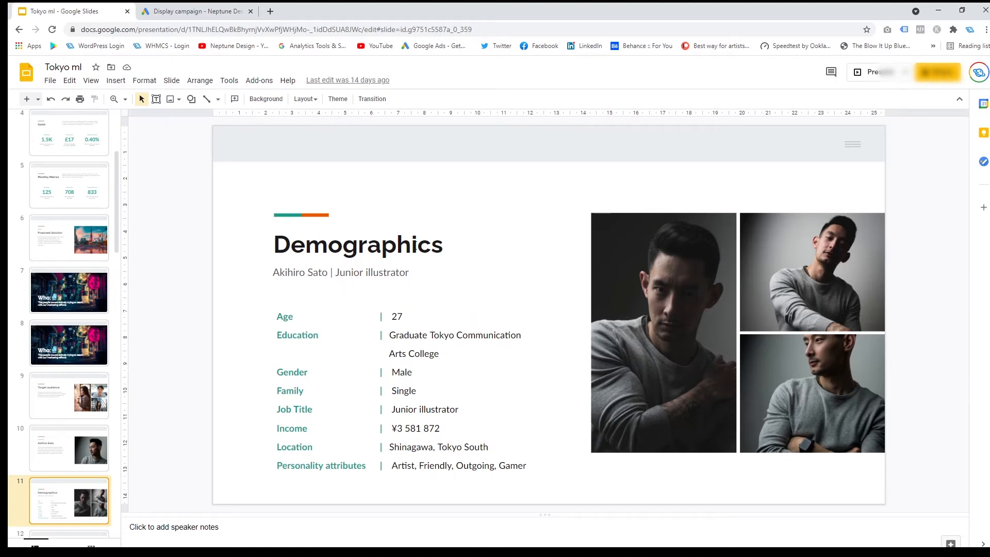
scroll(90, 366, down, 2)
click(72, 459)
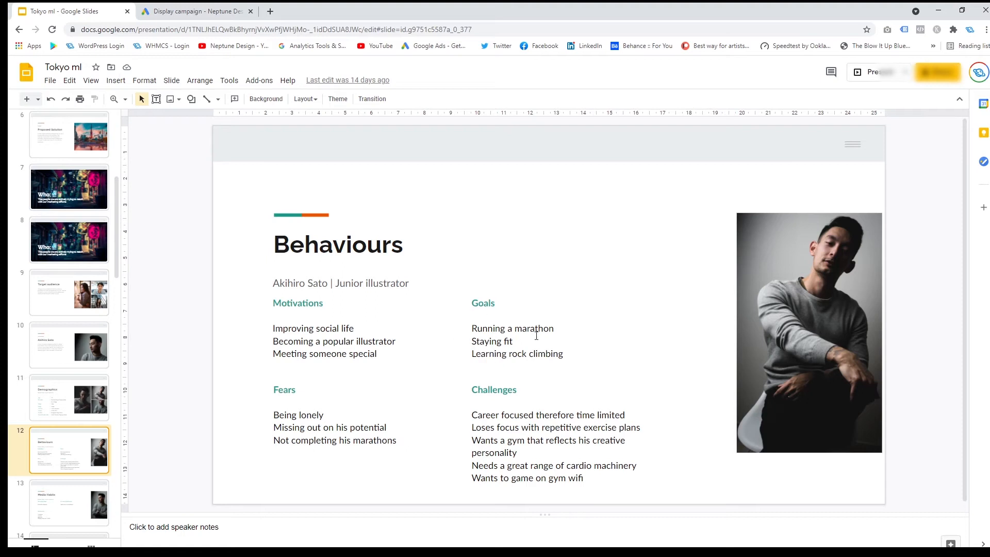
- Return to Google Ads and search the targetable audiences for "fitness"
click(196, 11)
click(348, 270)
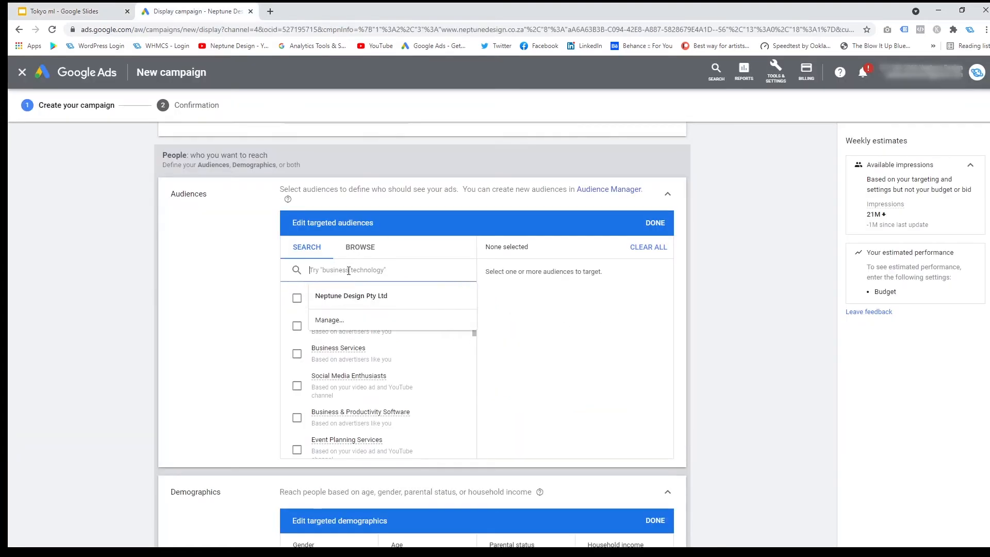
text(fitne)
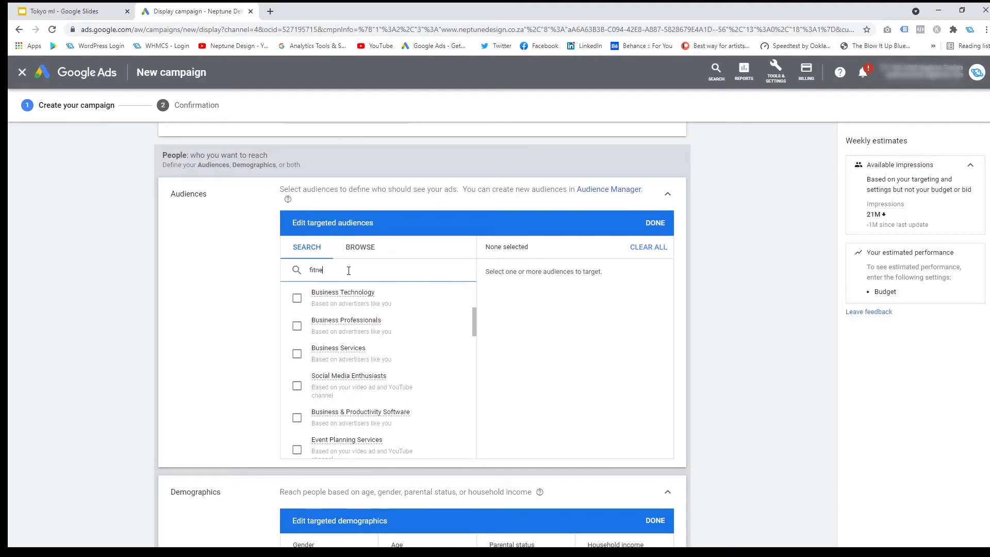
text(ss)
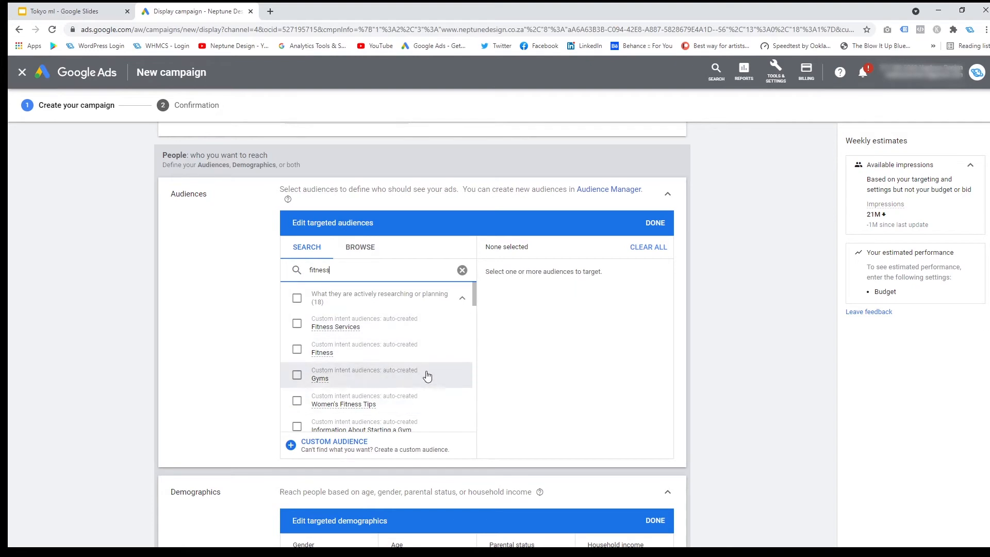
- Look through the custom intent and in-market audiences found for fitness
scroll(416, 336, down, 2)
scroll(418, 336, down, 1)
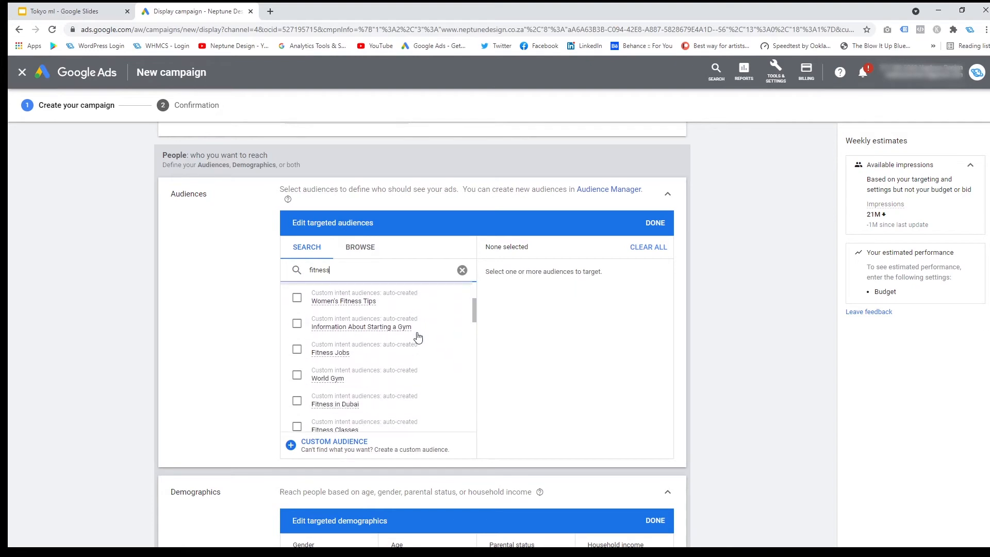
scroll(401, 372, down, 1)
scroll(410, 379, up, 5)
scroll(360, 400, down, 5)
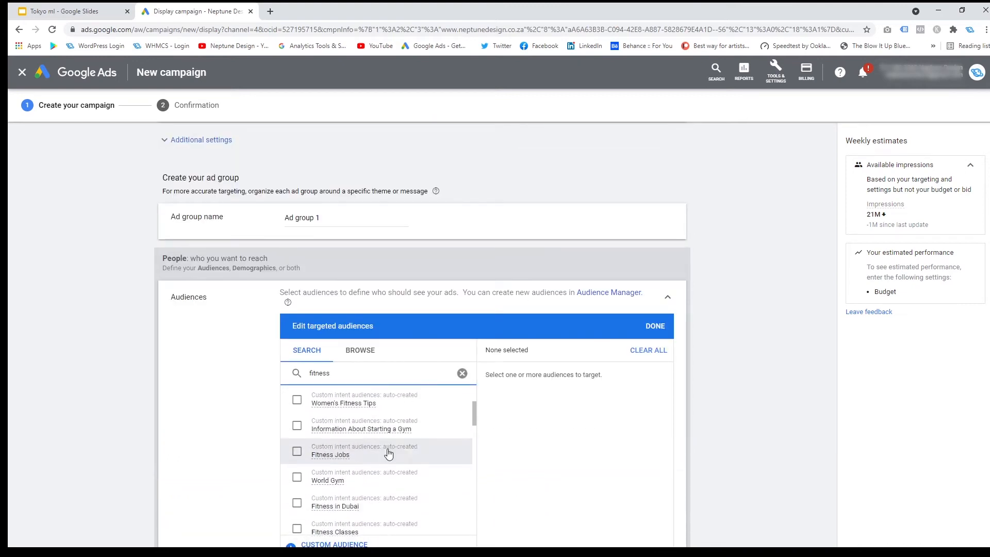
scroll(395, 448, up, 3)
scroll(390, 443, down, 3)
scroll(388, 431, down, 2)
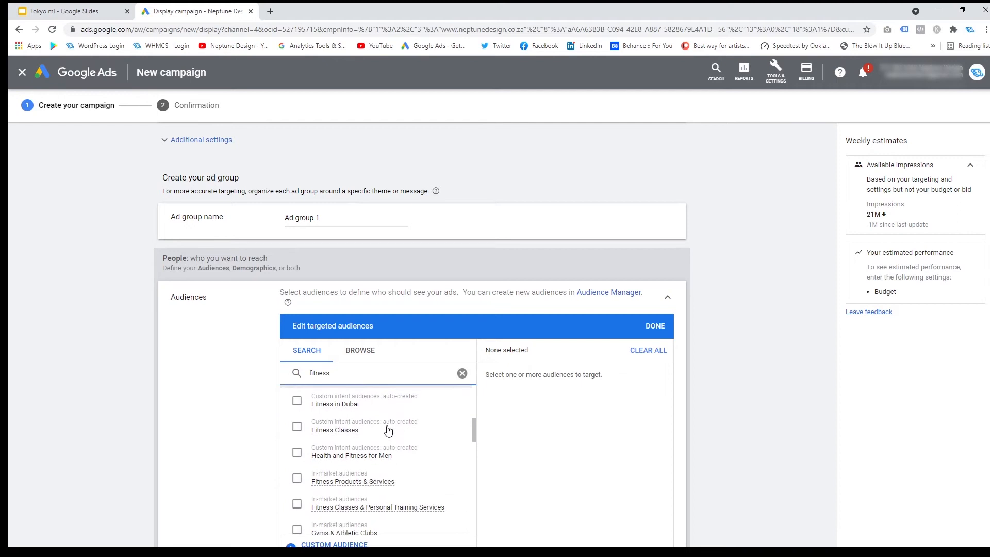
scroll(393, 434, down, 3)
scroll(395, 434, up, 1)
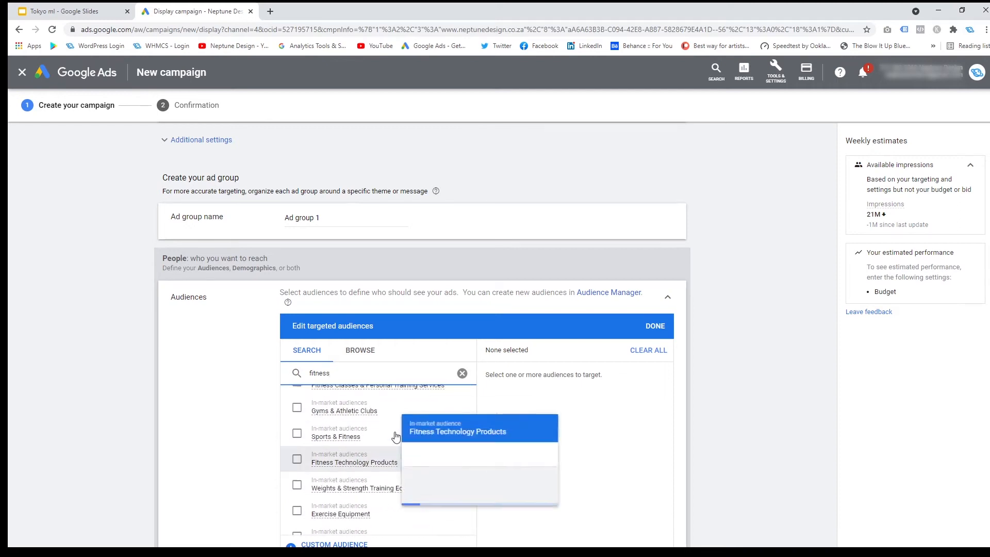
- Search the audiences for "running" and target Running Tips, Endurance Running Tips, and Distance Running Training and Information
drag(349, 379, 278, 365)
key(BackSpace)
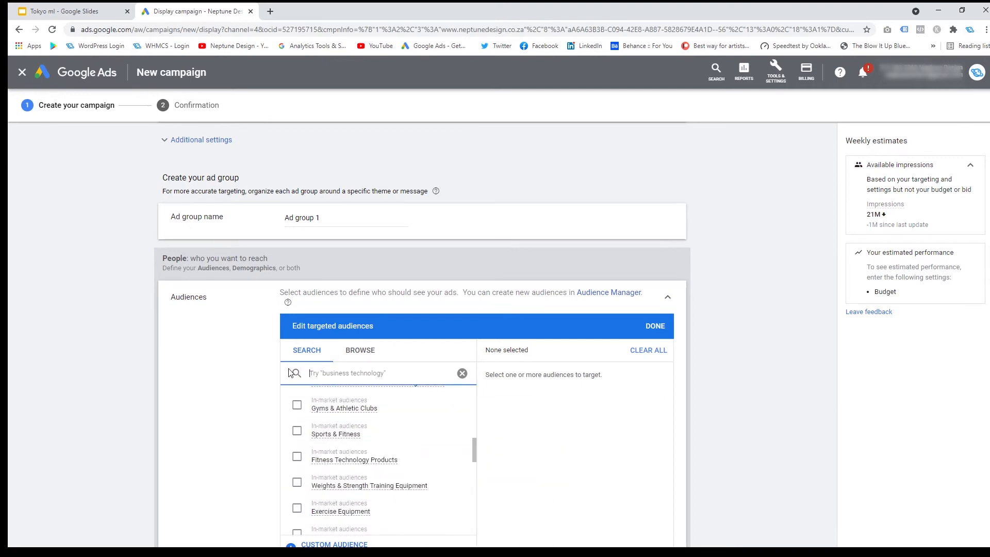
text(running)
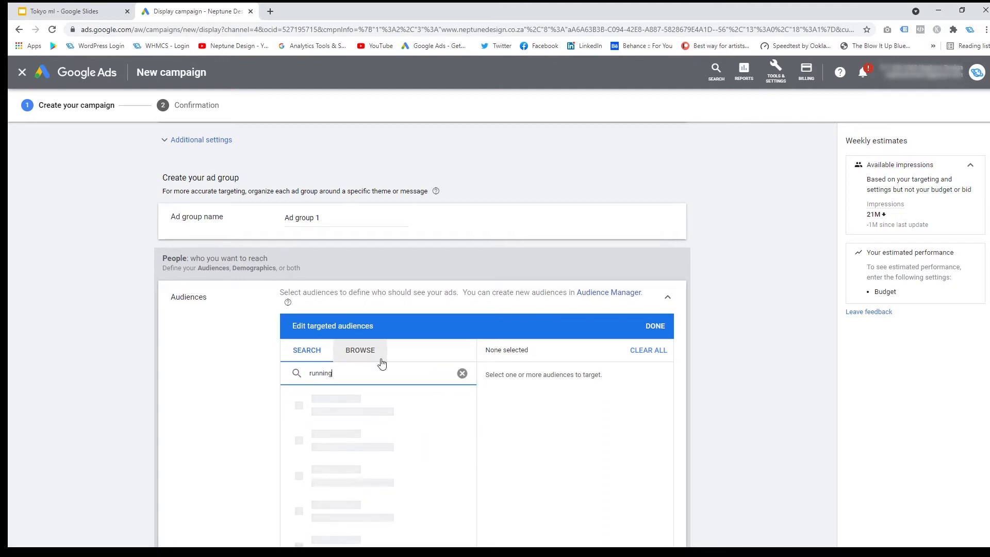
scroll(377, 382, down, 1)
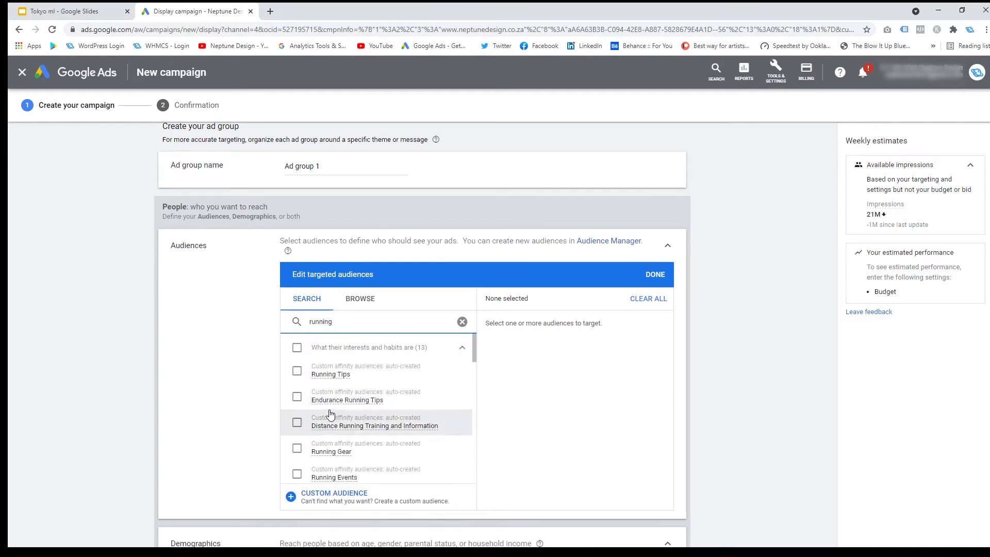
click(297, 373)
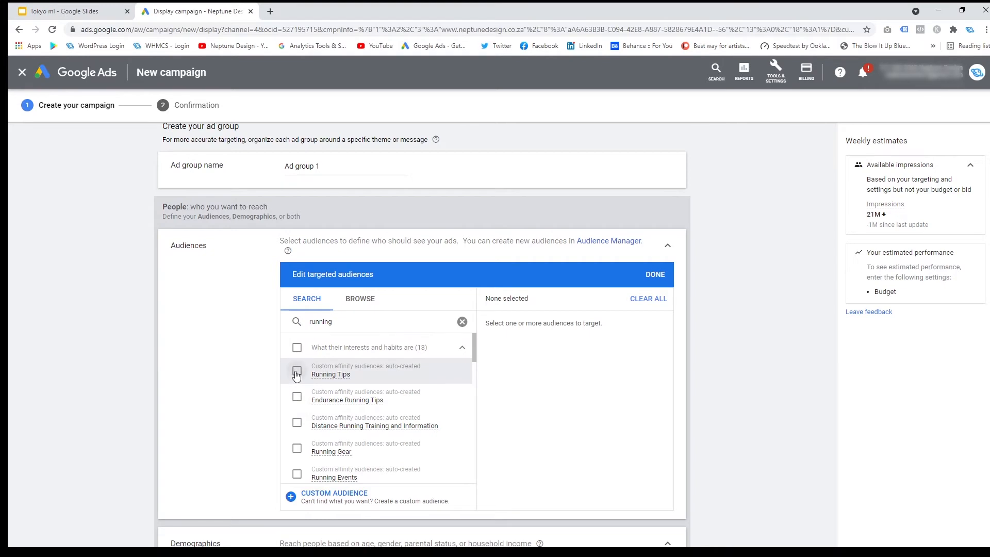
click(299, 399)
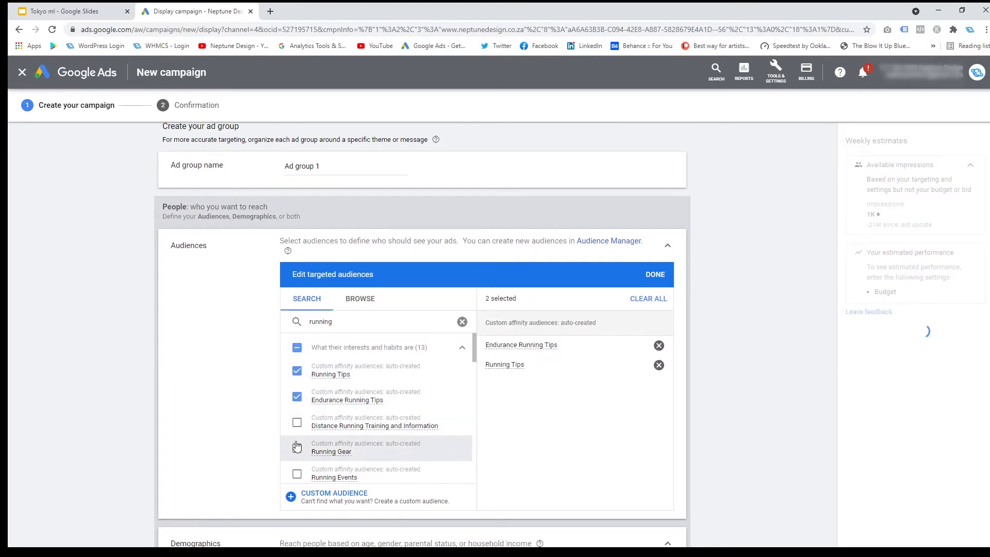
click(298, 423)
- Add the Running Gear, Running Events, Trail Races, Running Workouts and Half Marathon audiences to the targeting
scroll(299, 457, down, 1)
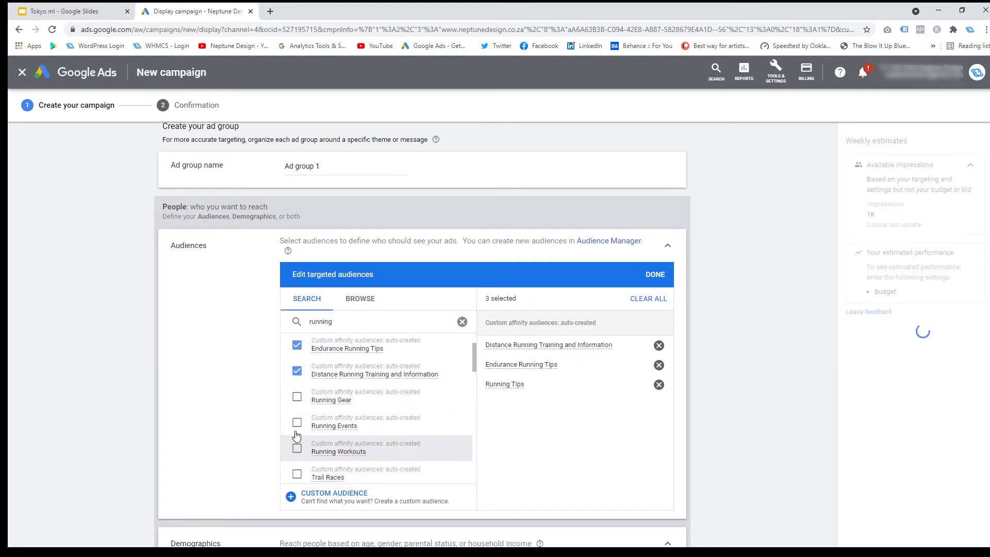
click(296, 397)
click(296, 427)
scroll(297, 448, down, 2)
click(297, 425)
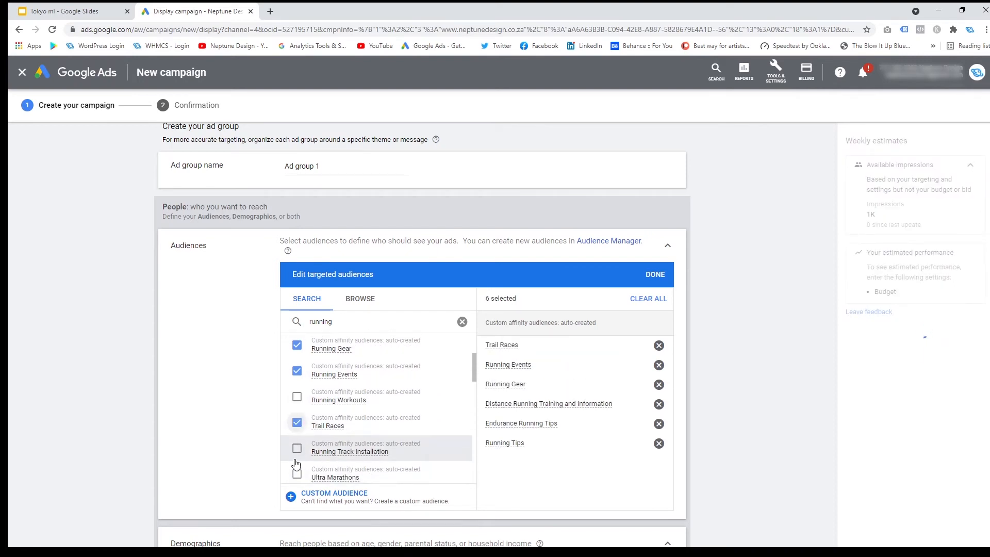
click(297, 396)
scroll(304, 434, down, 2)
click(297, 397)
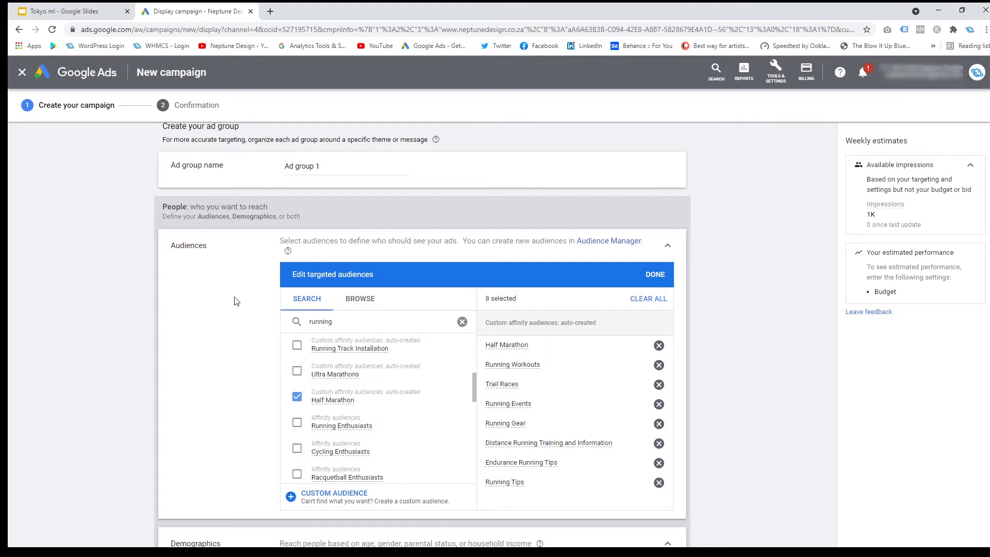
- Check the persona's Behaviours slide, and look over the rest of the running audiences in Google Ads
click(43, 8)
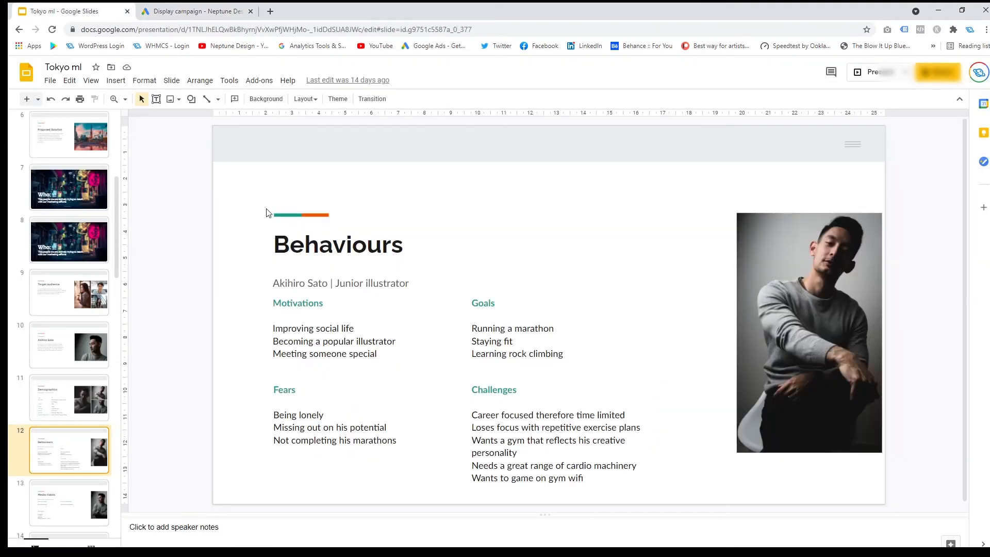
click(196, 11)
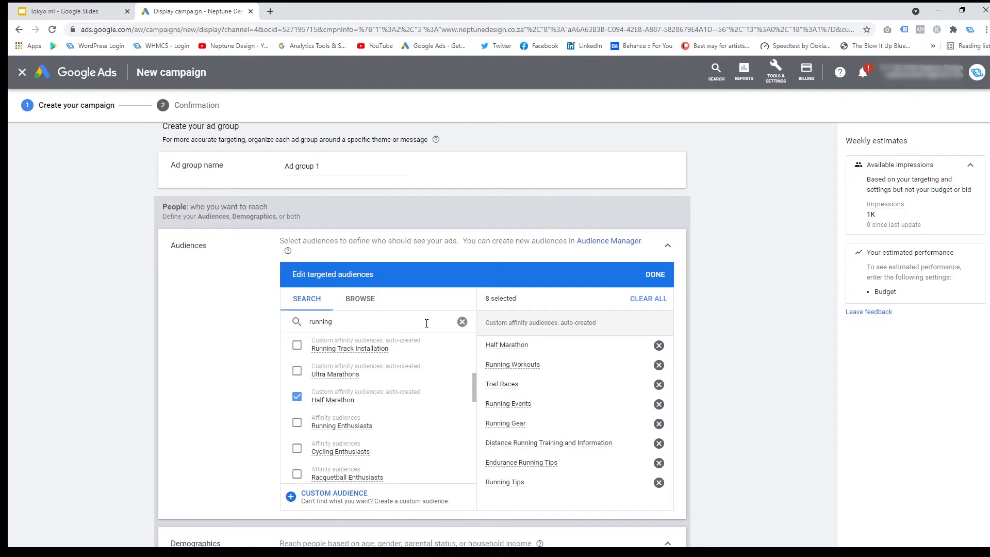
scroll(427, 323, down, 1)
scroll(406, 336, down, 1)
scroll(175, 356, down, 1)
scroll(176, 356, up, 1)
scroll(380, 361, up, 3)
scroll(334, 377, up, 2)
scroll(335, 375, up, 1)
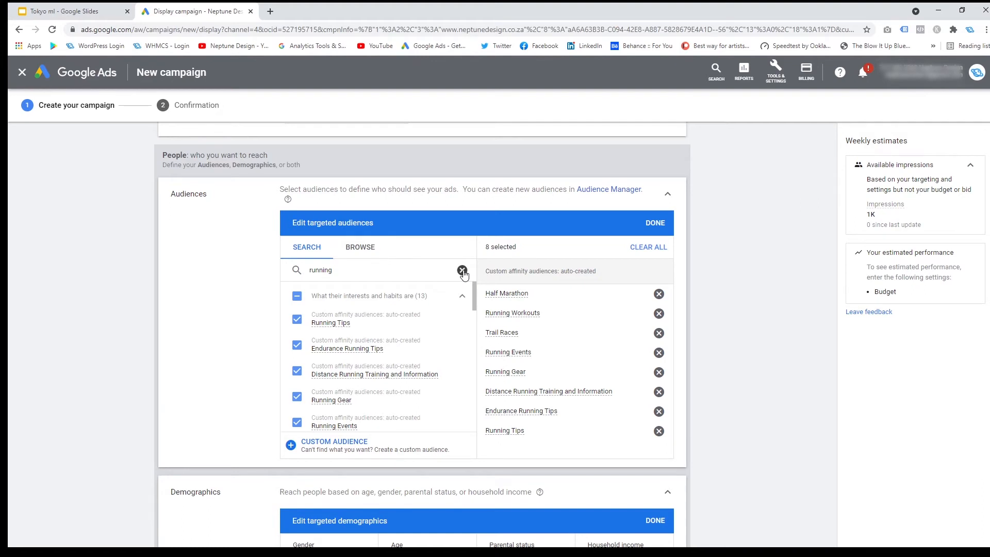
- Check the persona's goals, search audiences for "rock climbing", and target Rock Climbing Information and Equipment, International Federation of Sport Climbing, and Mountain Climbing
click(83, 11)
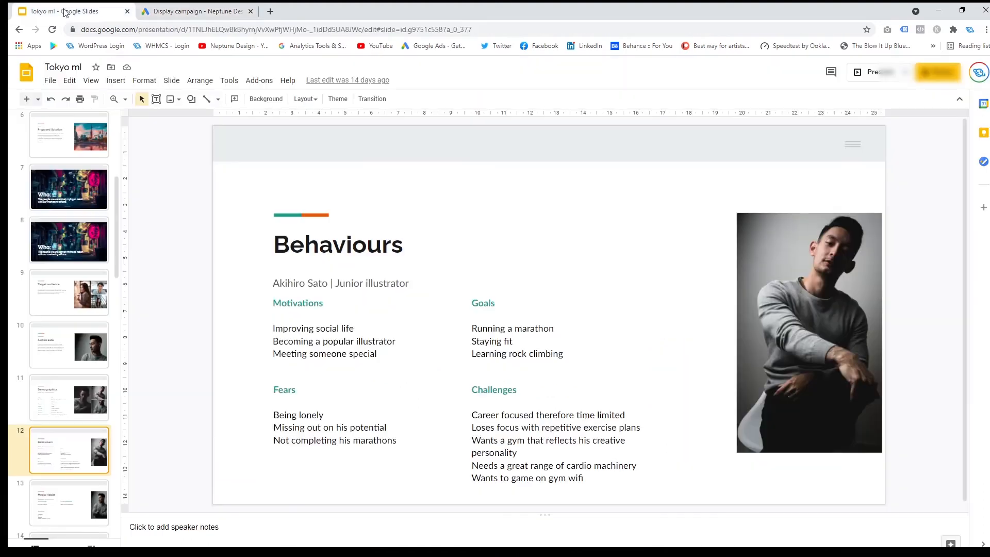
click(148, 7)
click(460, 270)
click(425, 269)
text(rock )
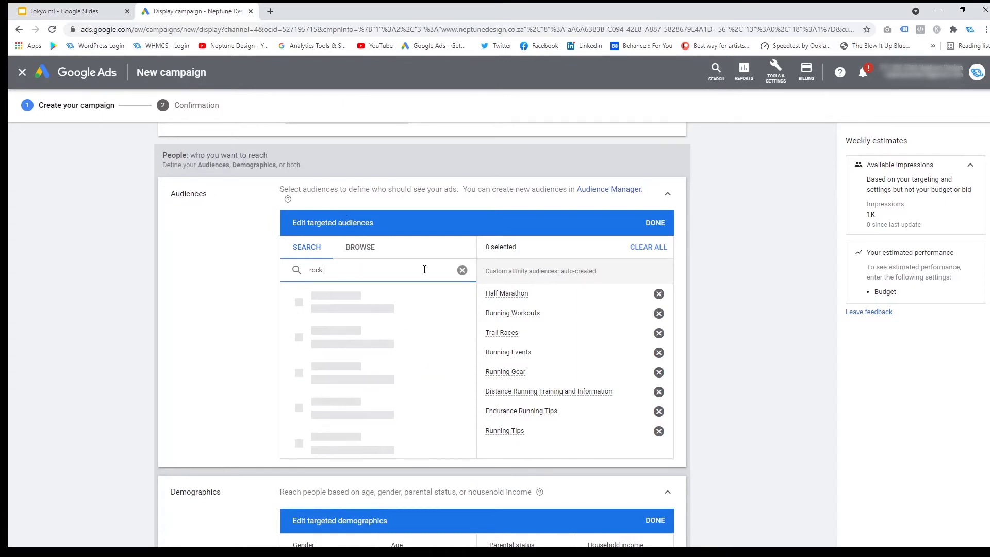
text(climbing)
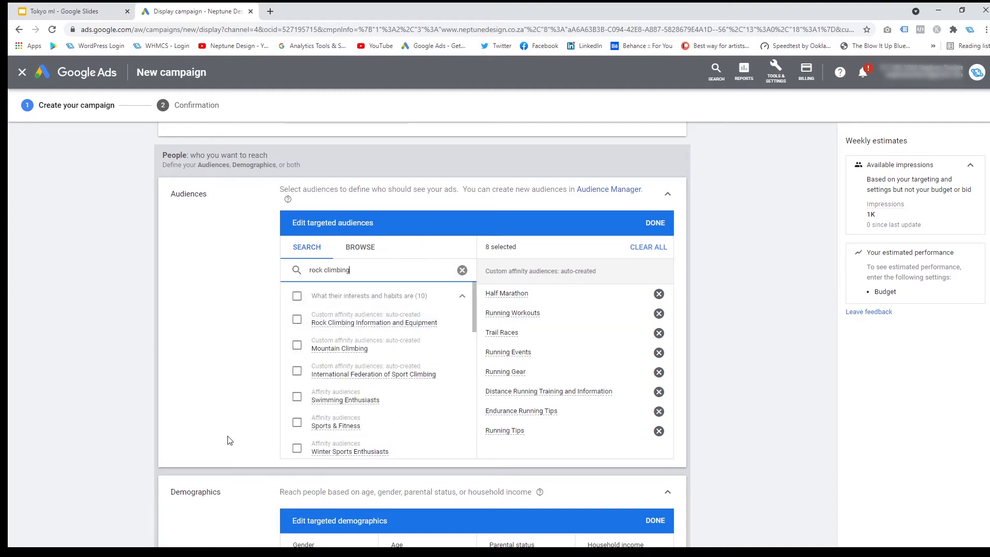
click(296, 321)
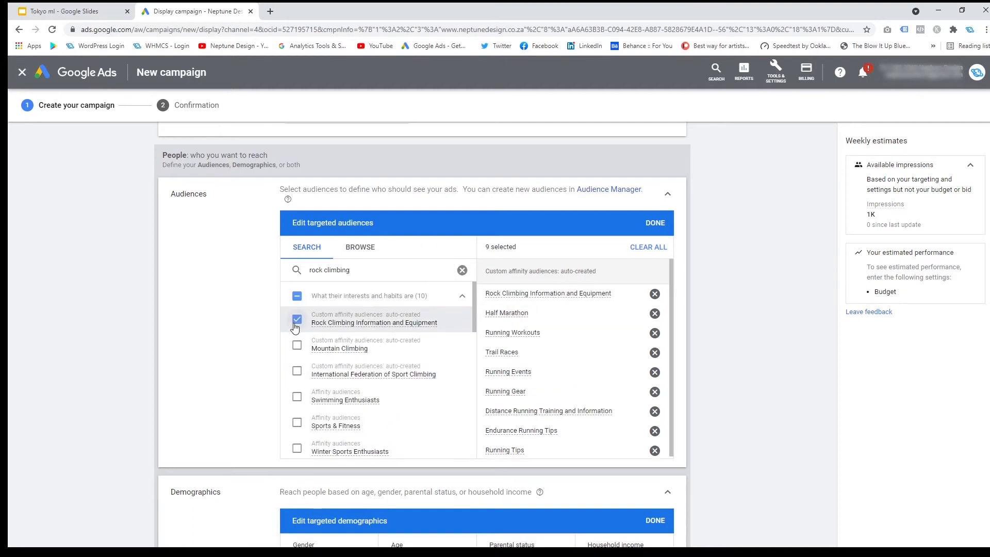
click(297, 374)
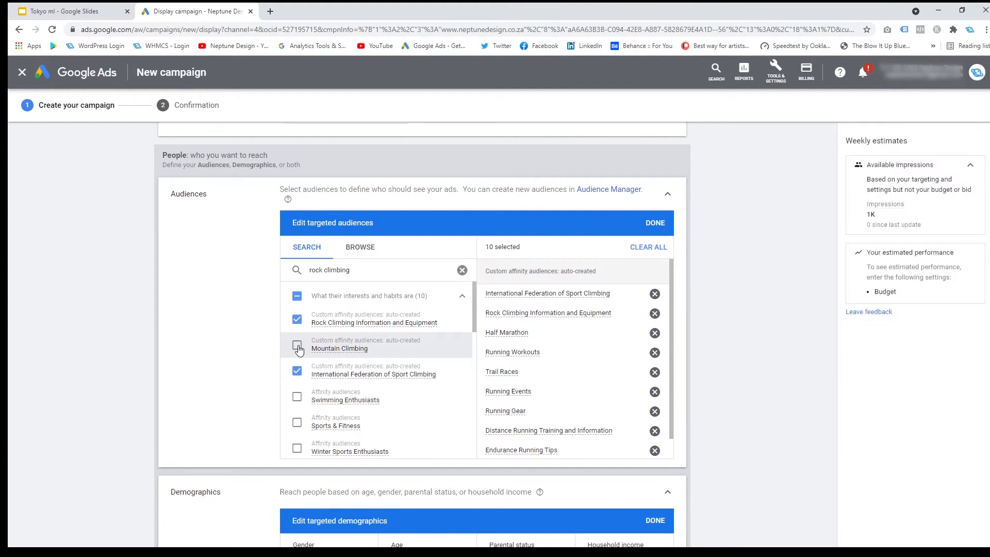
click(297, 346)
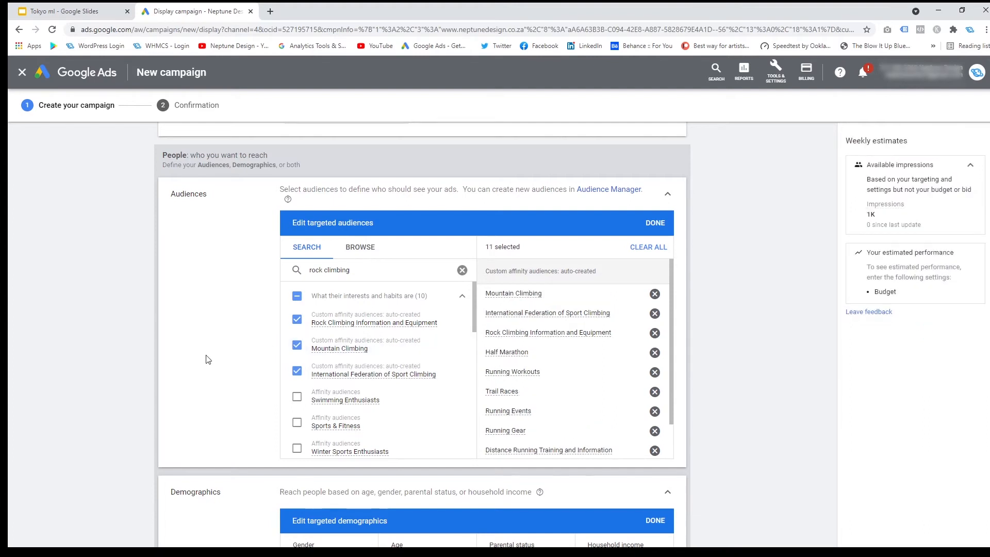
- Review the selected running and climbing audiences together with the chosen demographics
scroll(227, 327, down, 2)
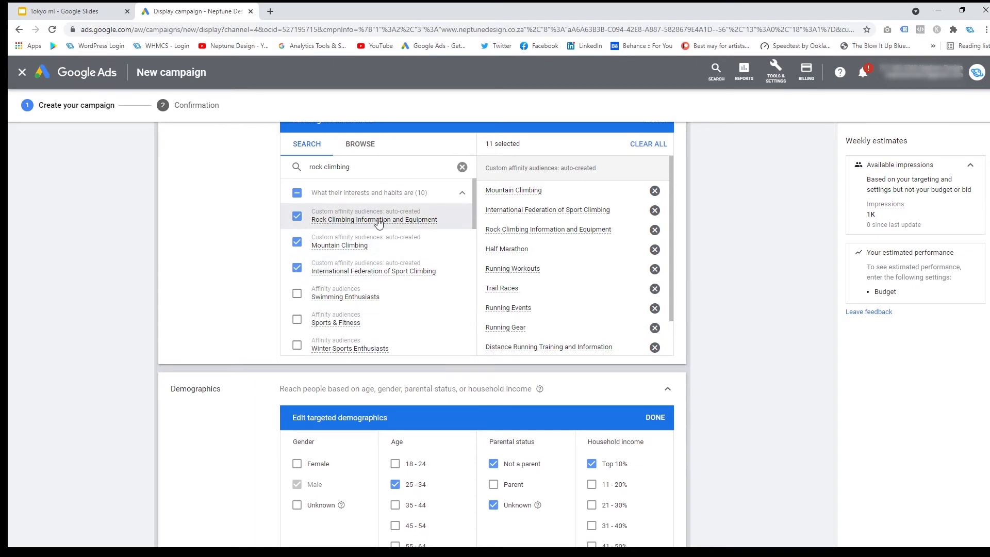
scroll(256, 239, up, 1)
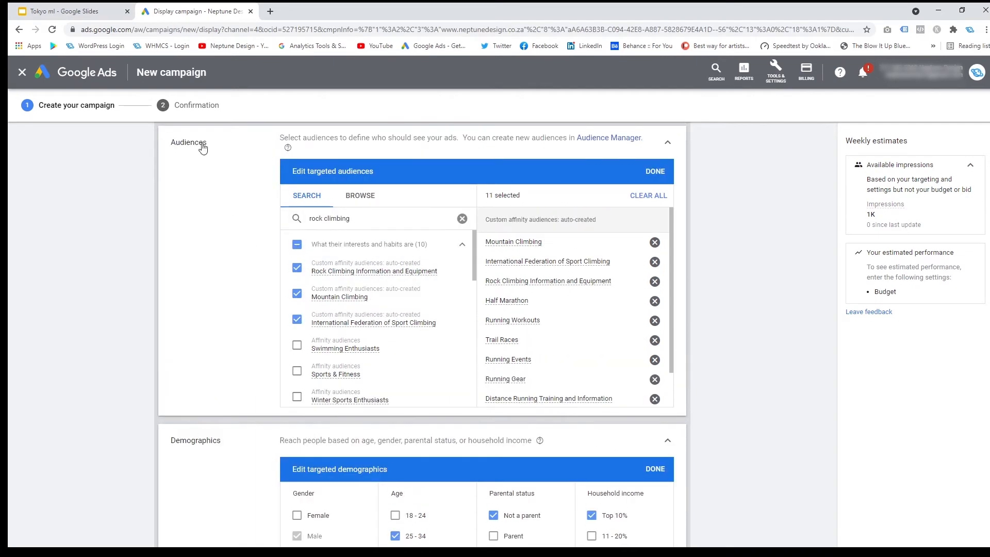
key(ctrl+shift+Tab)
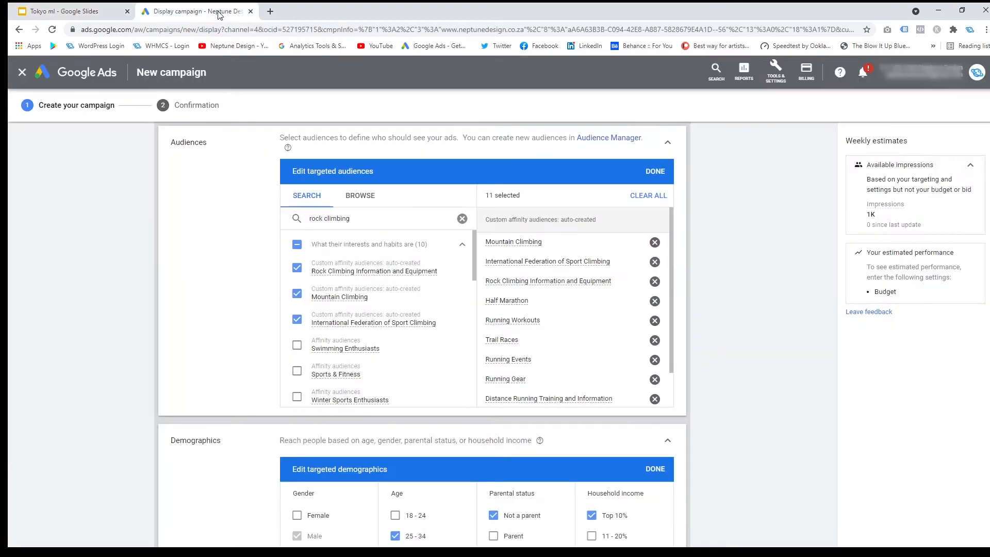
click(220, 13)
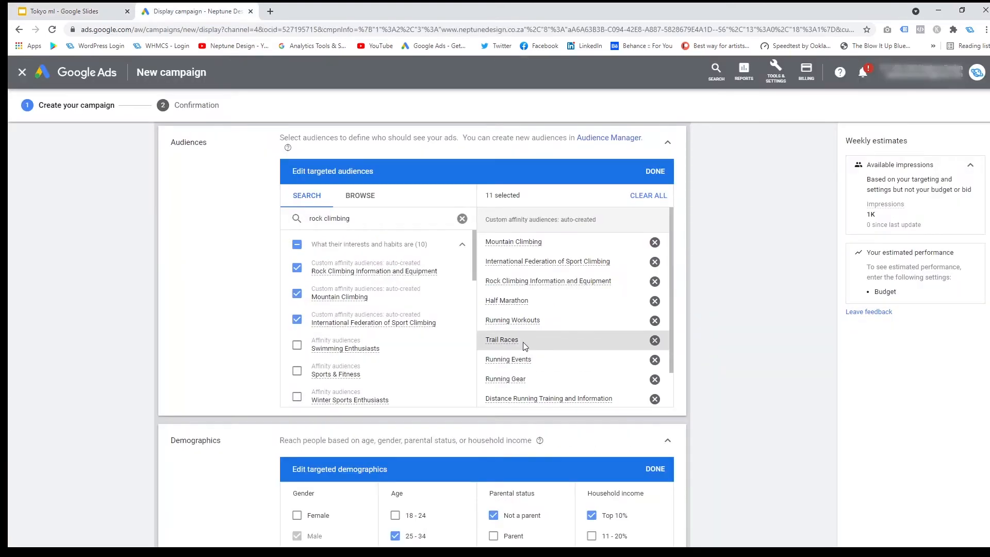
scroll(521, 341, down, 1)
scroll(237, 316, down, 3)
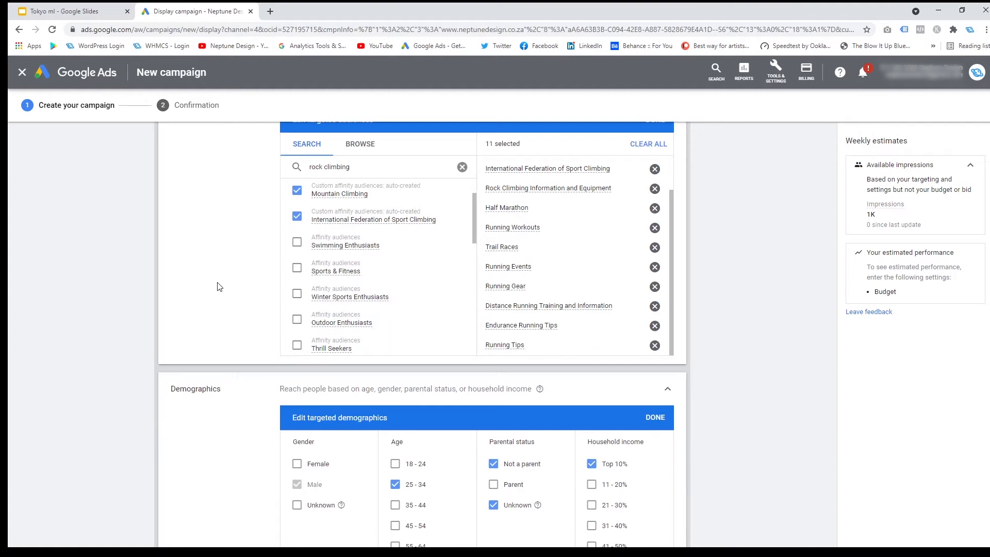
scroll(223, 299, up, 2)
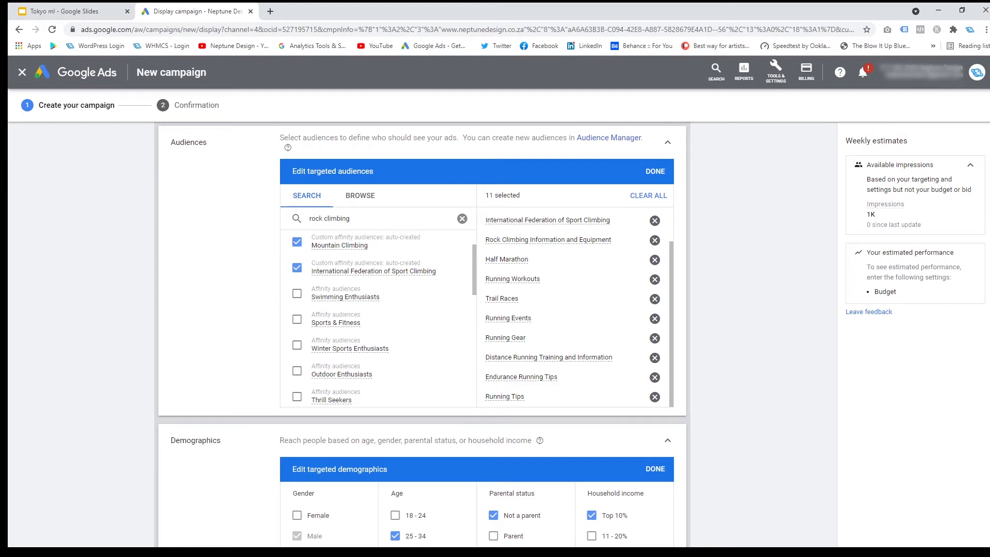
- Look through the audience browsing categories and the demographics, and compare the targeting with the persona's Behaviours slide
click(360, 196)
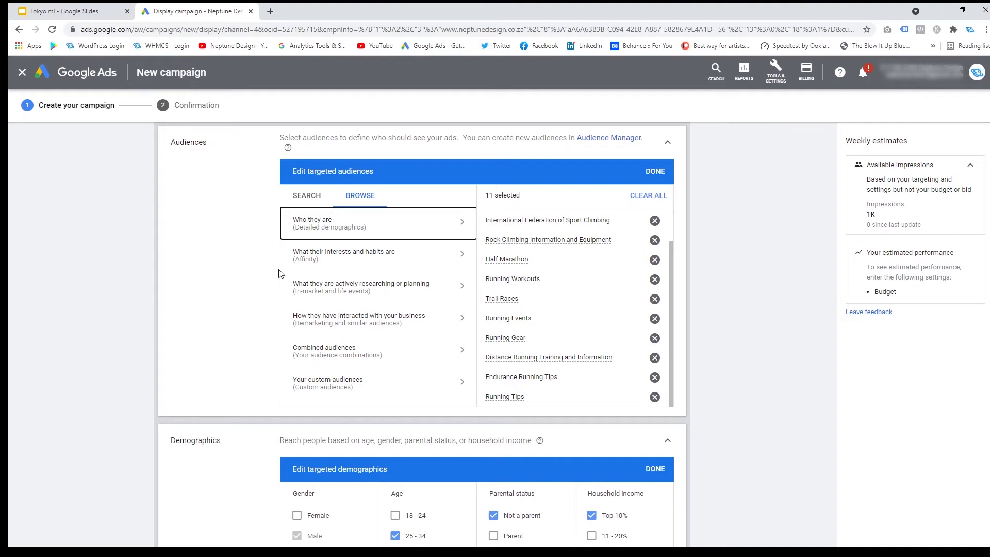
scroll(320, 283, down, 1)
scroll(196, 277, up, 2)
click(305, 252)
scroll(237, 320, down, 3)
scroll(197, 305, up, 2)
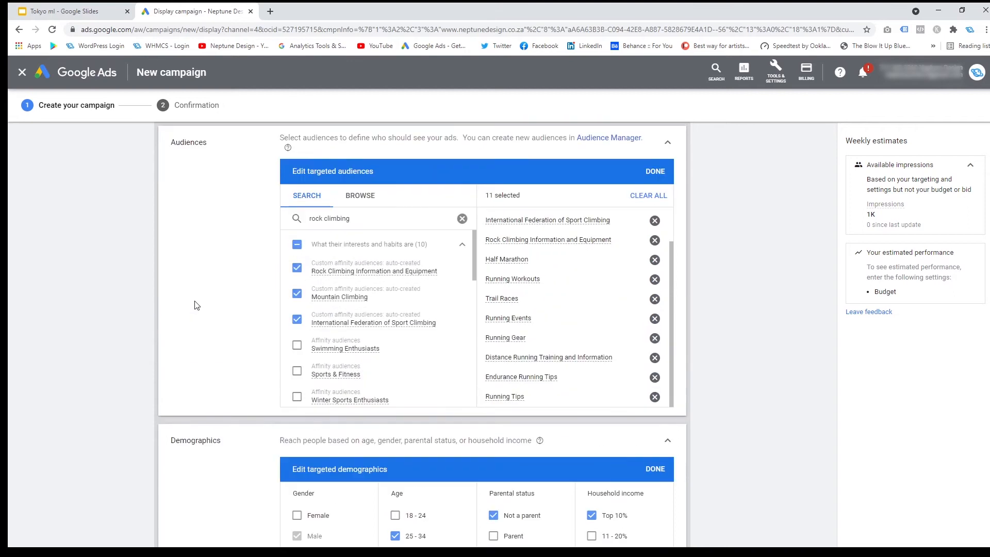
scroll(227, 295, down, 2)
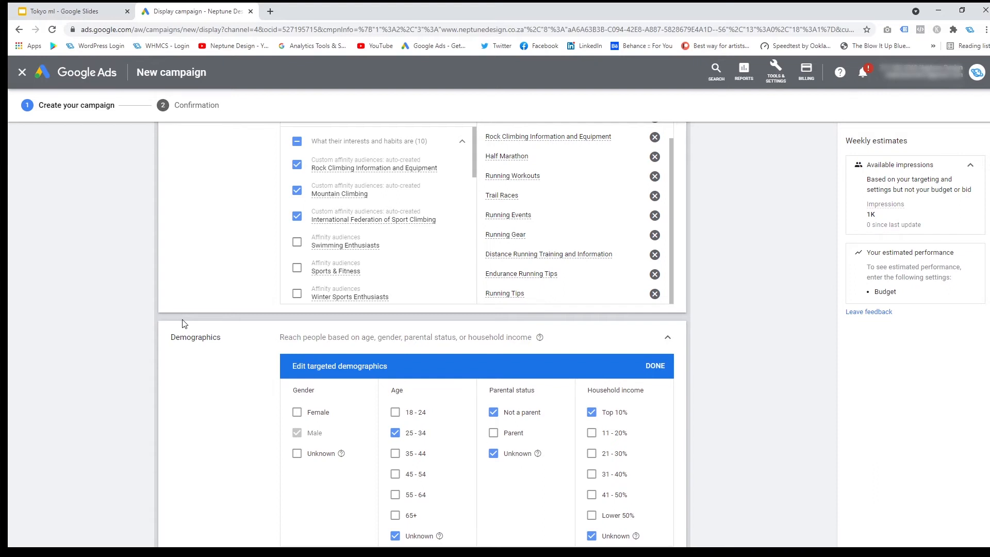
click(68, 7)
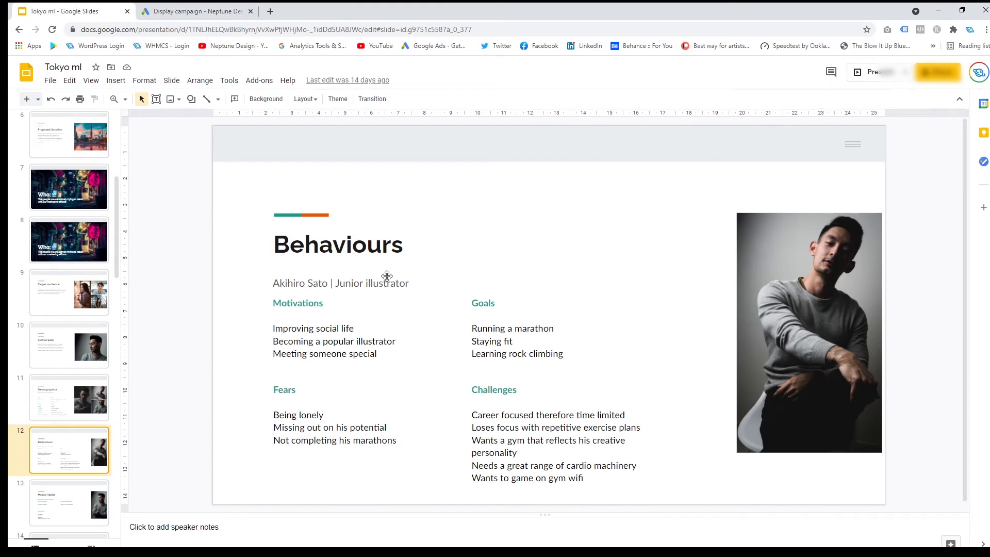
click(206, 7)
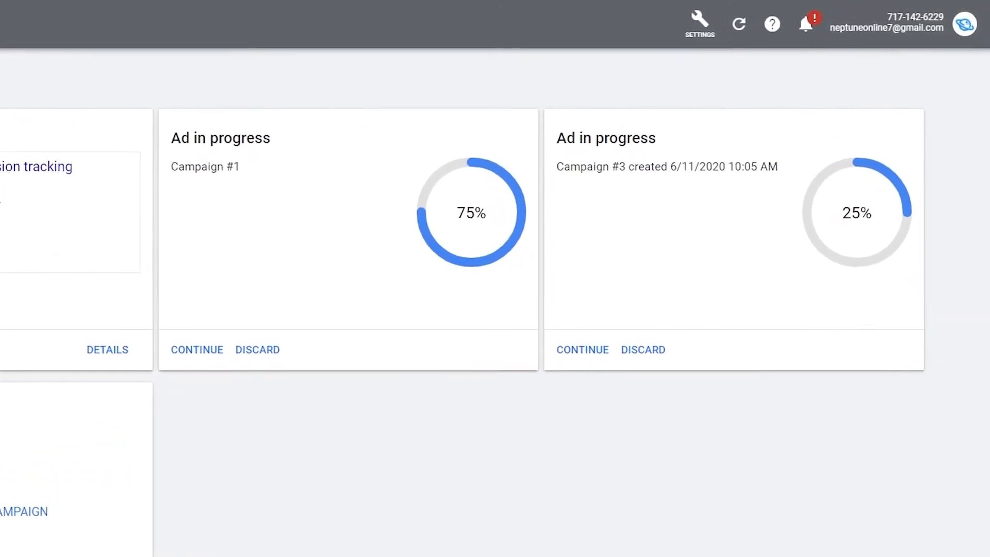
- Open the Audiences report and widen its Audience column to read the full names alongside clicks, CTR and cost
click(711, 22)
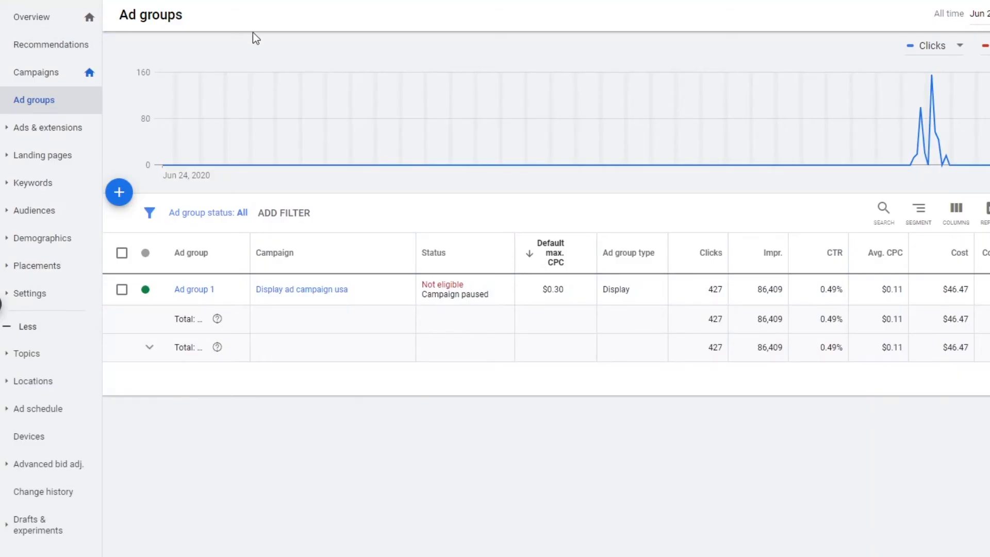
click(37, 213)
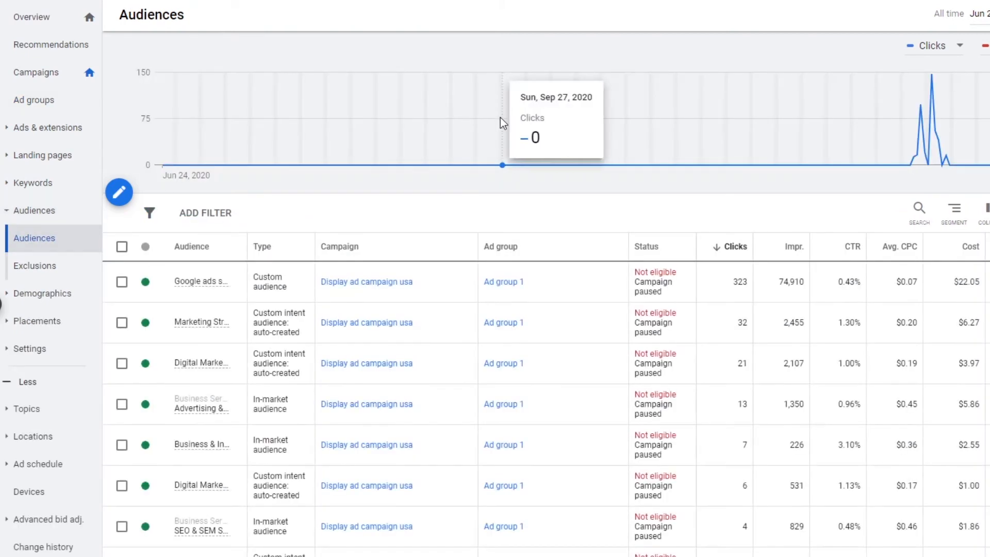
scroll(499, 123, down, 4)
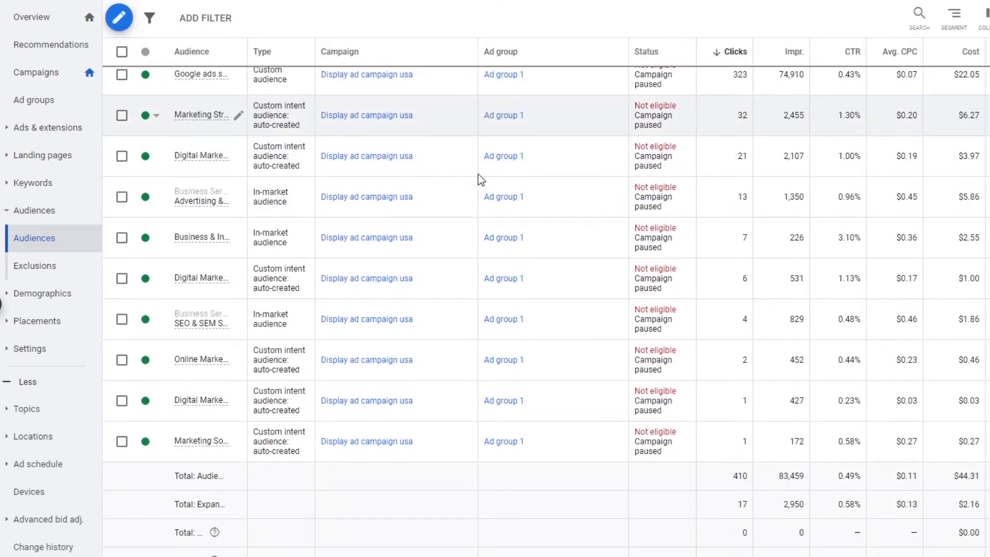
scroll(464, 178, up, 2)
drag(248, 110, 445, 110)
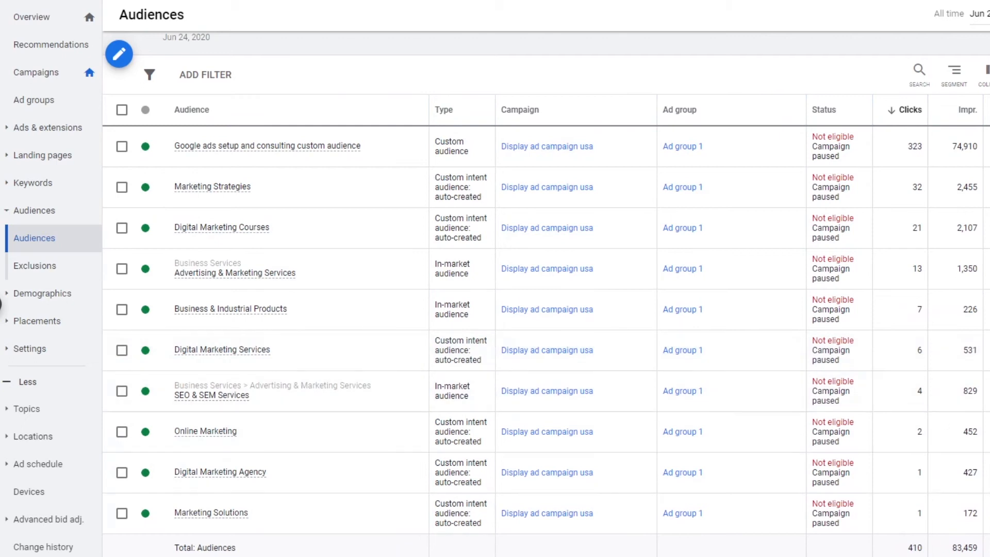
scroll(670, 309, right, 3)
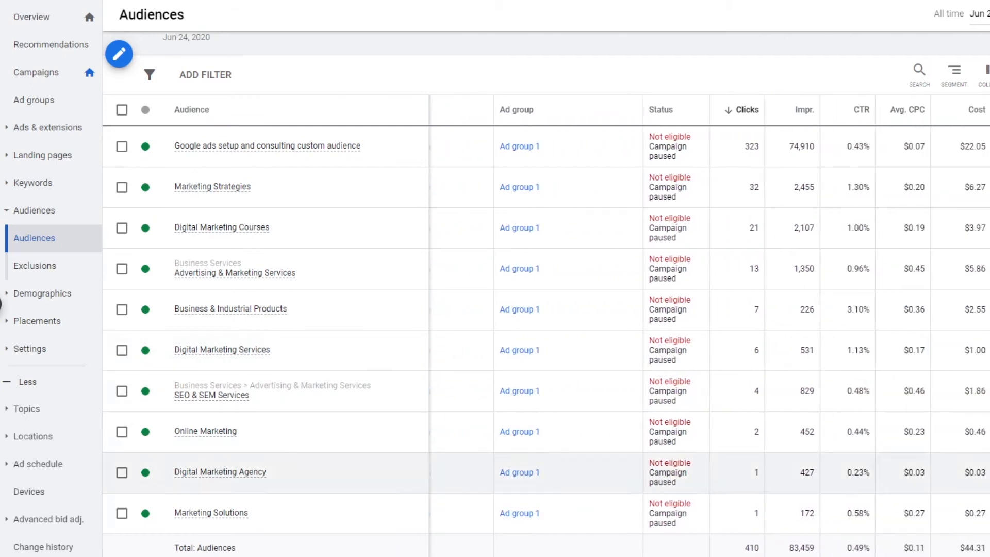
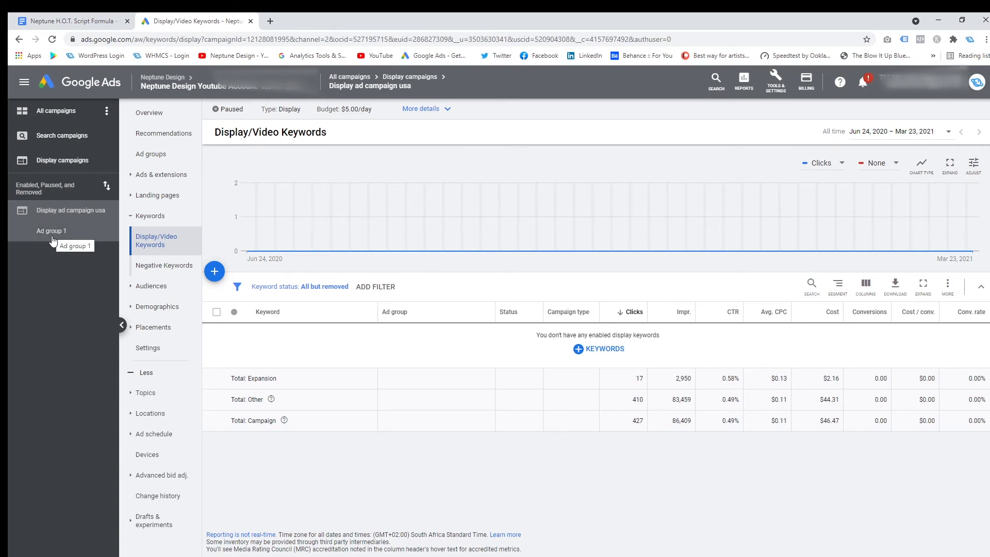
- Open the Audiences report of the Display ad campaign usa and examine how each audience performs
click(74, 164)
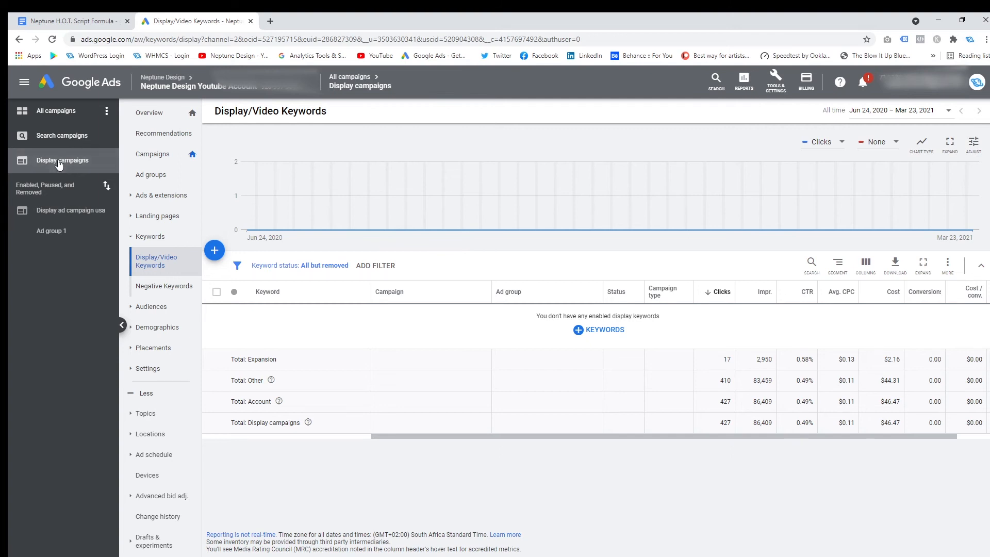
click(63, 212)
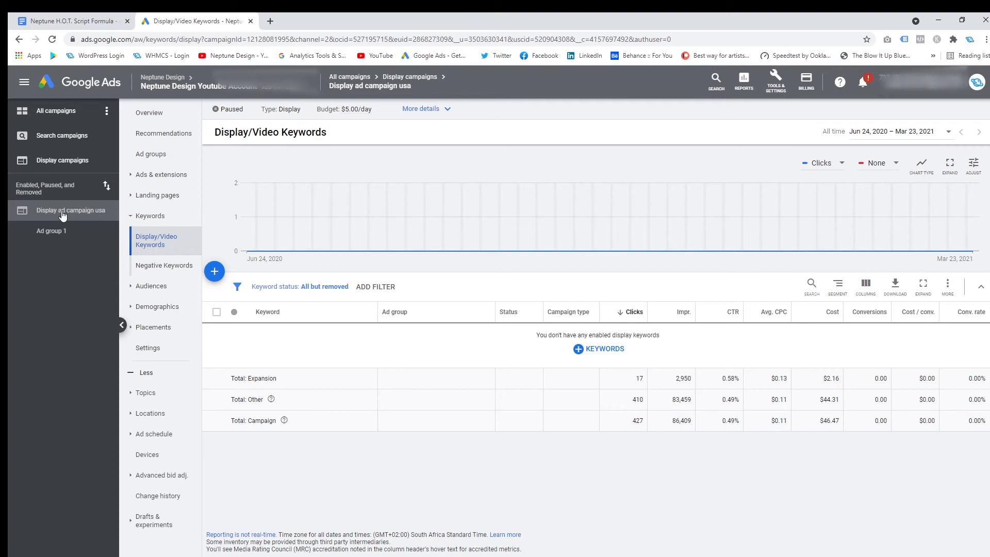
click(150, 286)
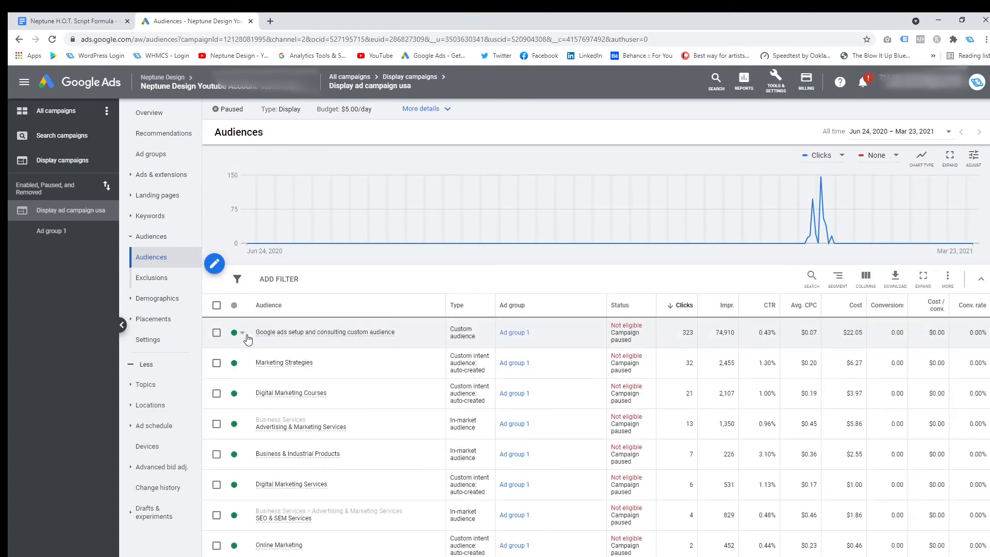
scroll(542, 400, down, 2)
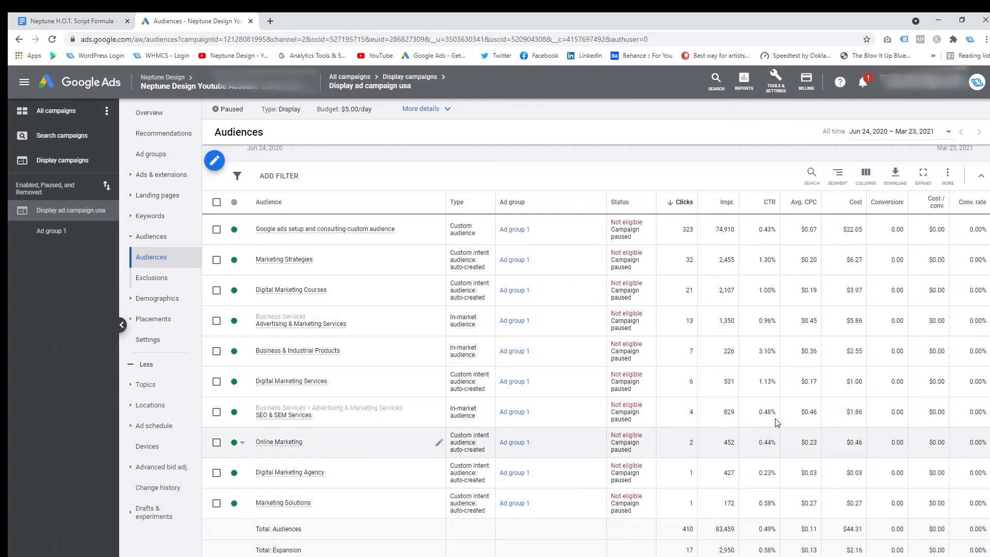
scroll(562, 471, up, 1)
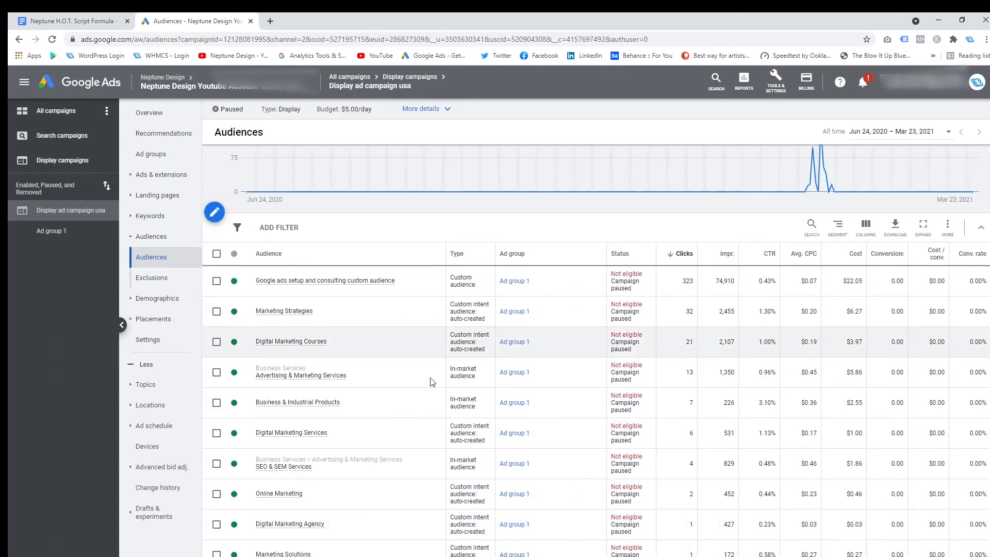
- Edit the audiences of Ad group 1 in Display ad campaign usa and deselect the Google ads setup and consulting custom audience
click(215, 213)
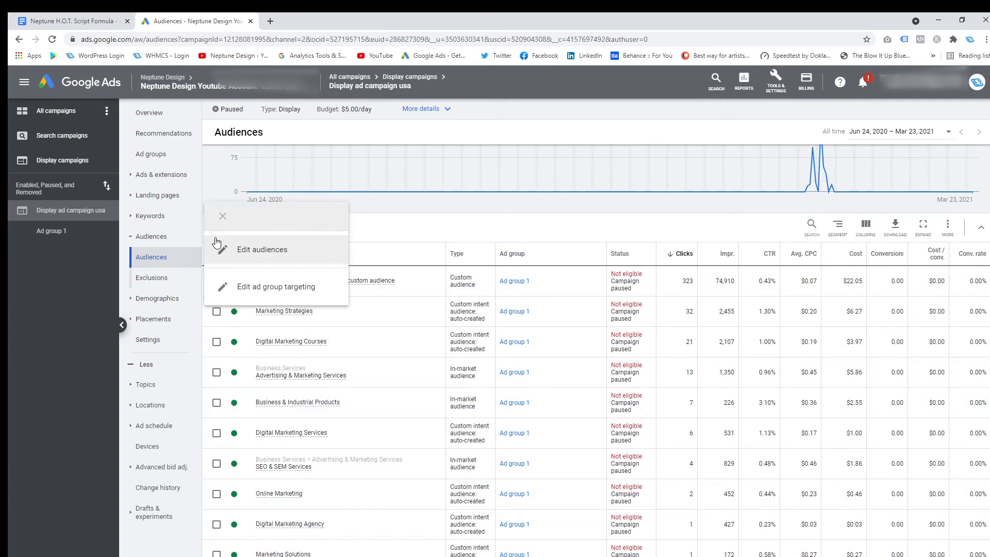
click(246, 253)
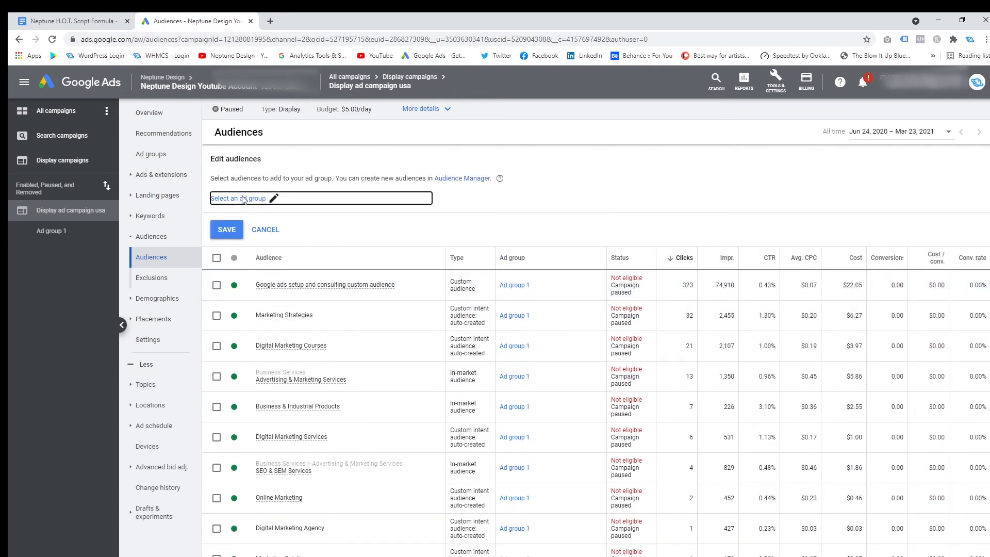
click(243, 199)
click(448, 301)
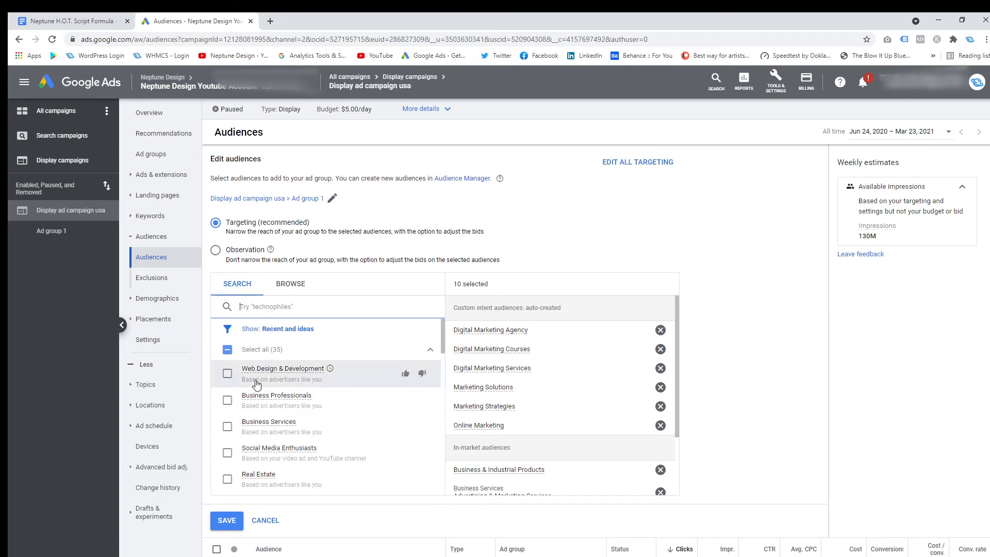
click(289, 283)
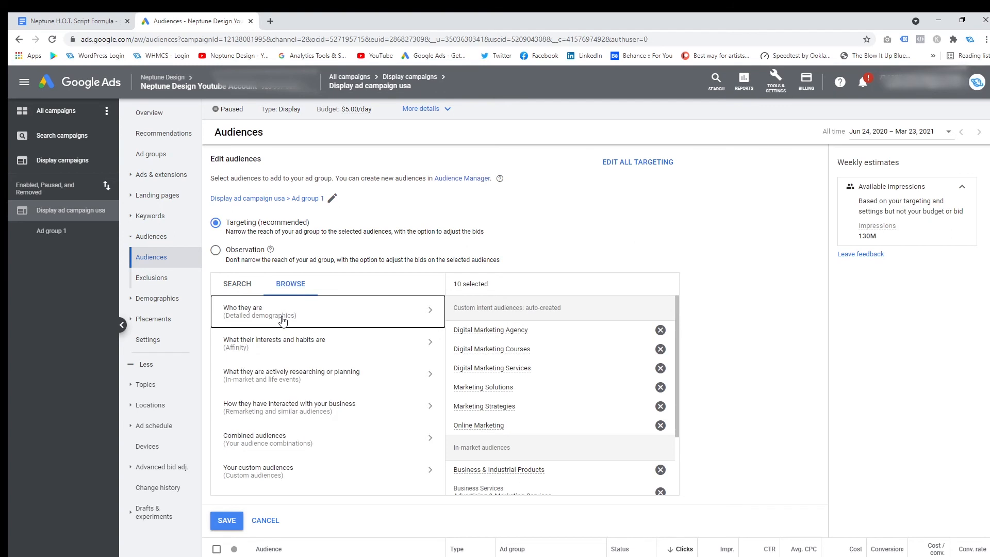
click(283, 471)
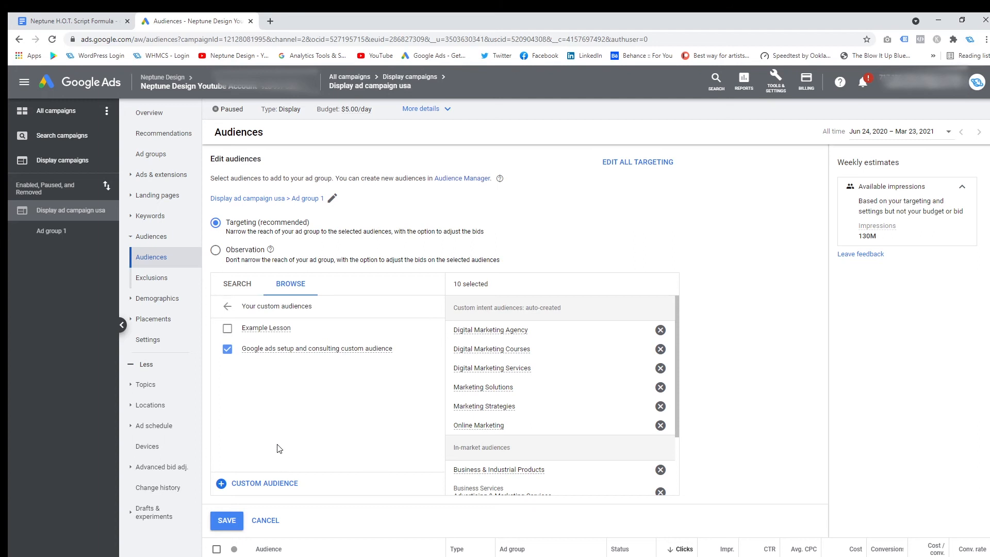
click(227, 349)
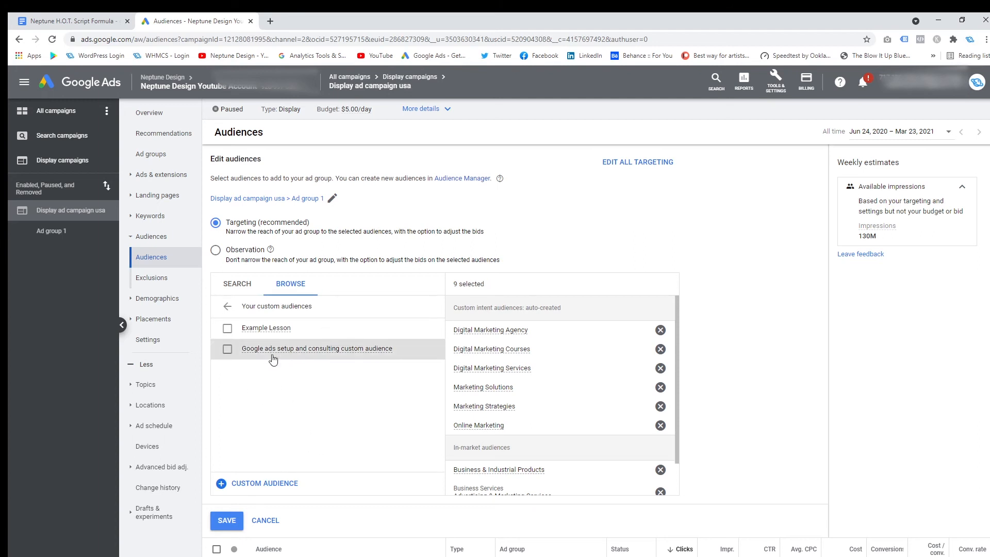
- Start a new custom audience named "For Youtube Custom Intent"
click(249, 487)
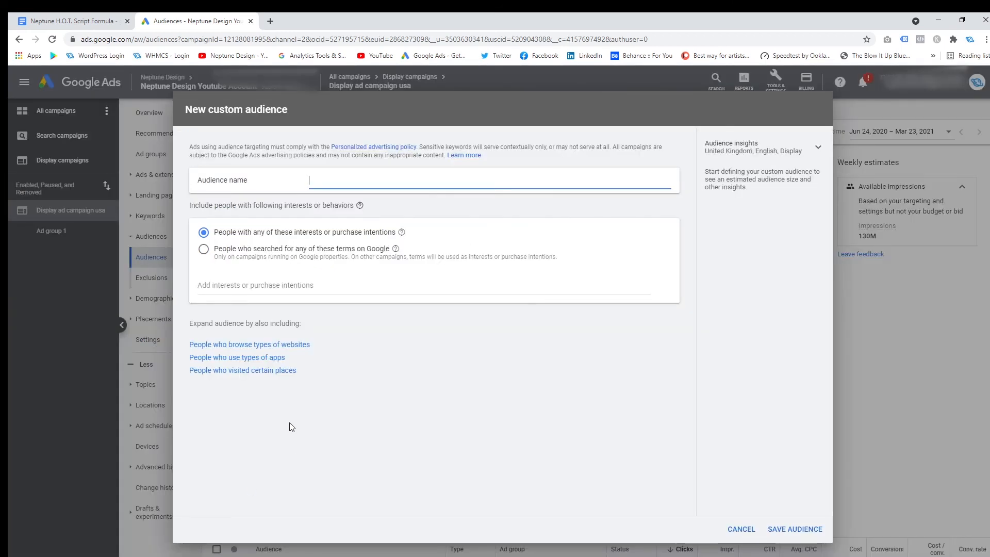
text(FOr youtube Custom Intent)
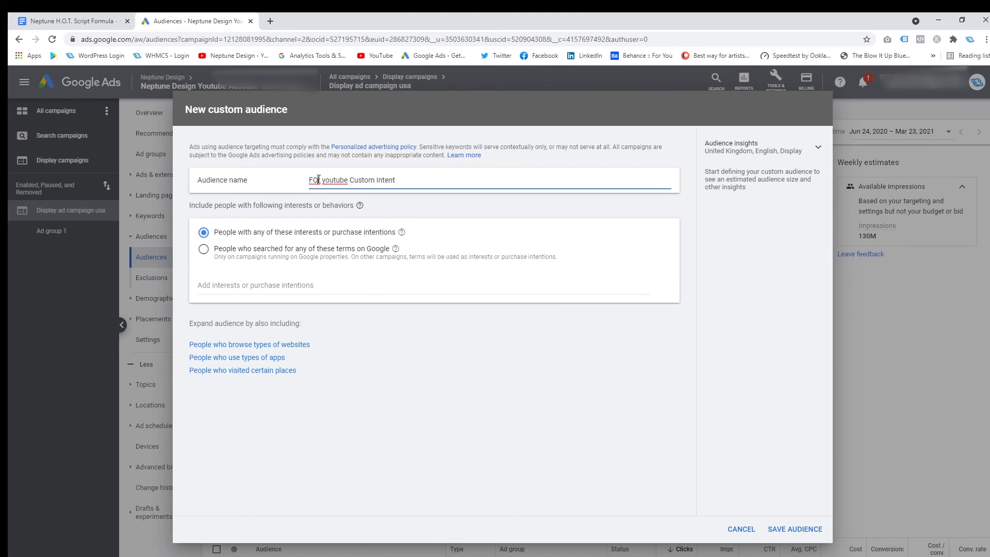
key(BackSpace)
text(o)
click(326, 177)
key(BackSpace)
text(Y)
click(447, 343)
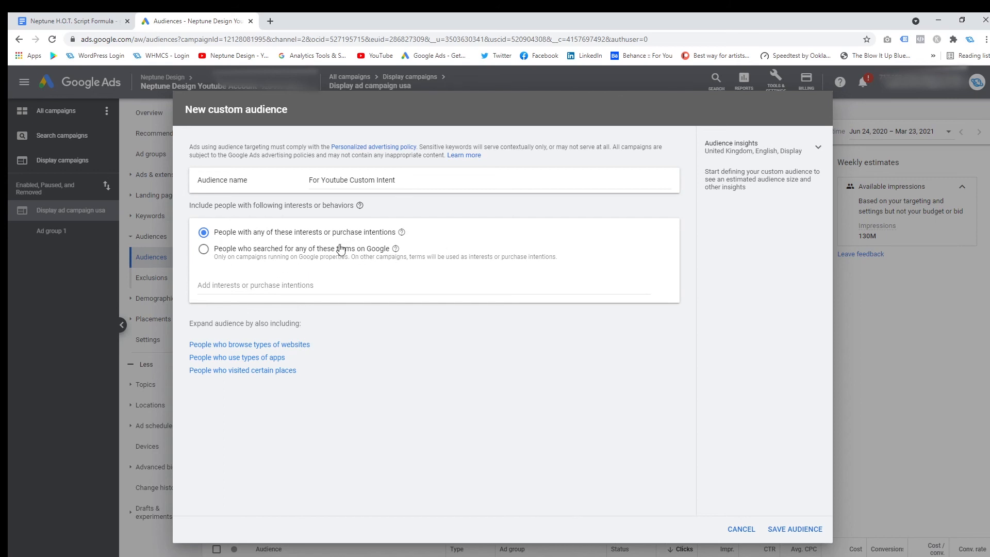
- Base the custom audience on people who searched for terms on Google, and add the suggested term "google ads ppc management"
click(254, 249)
click(254, 284)
text(goog)
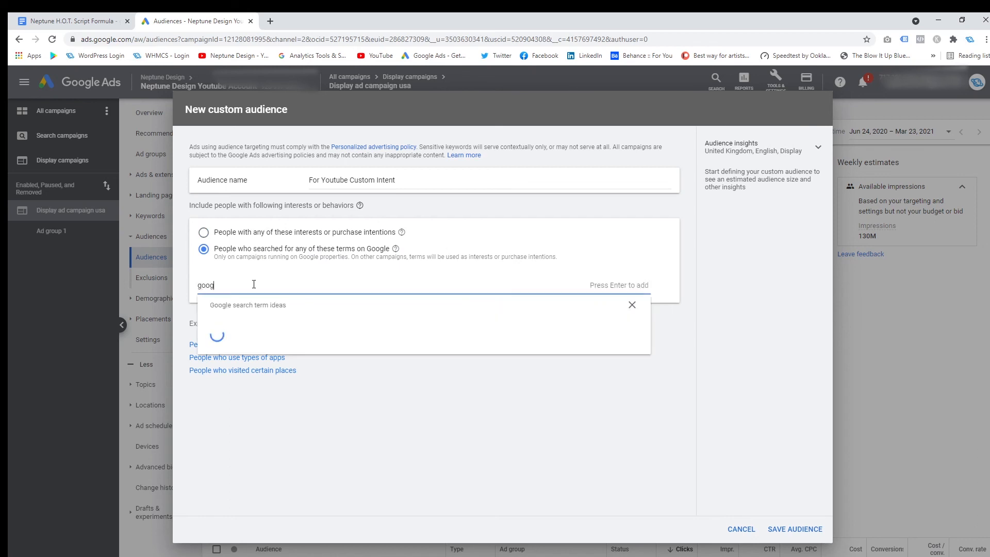
text(le ads)
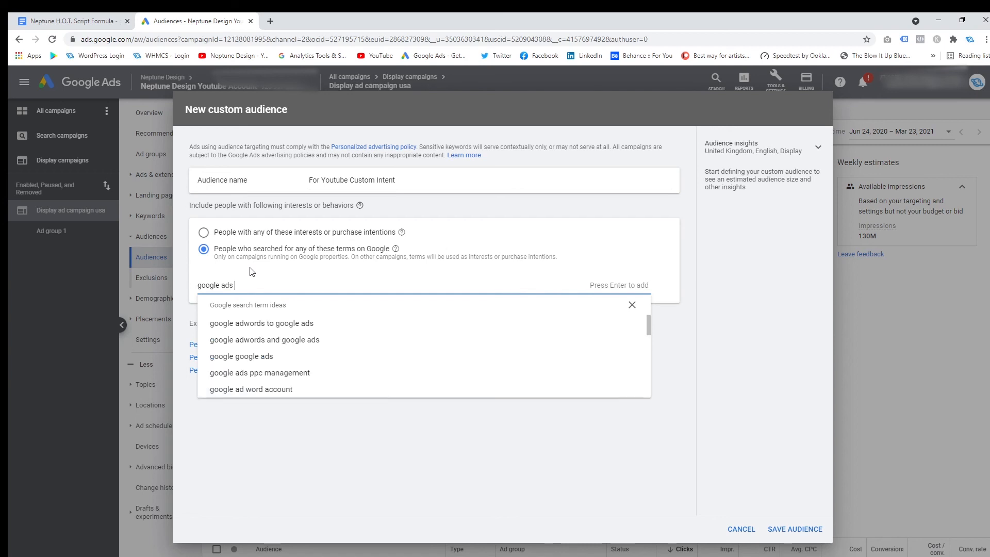
click(278, 379)
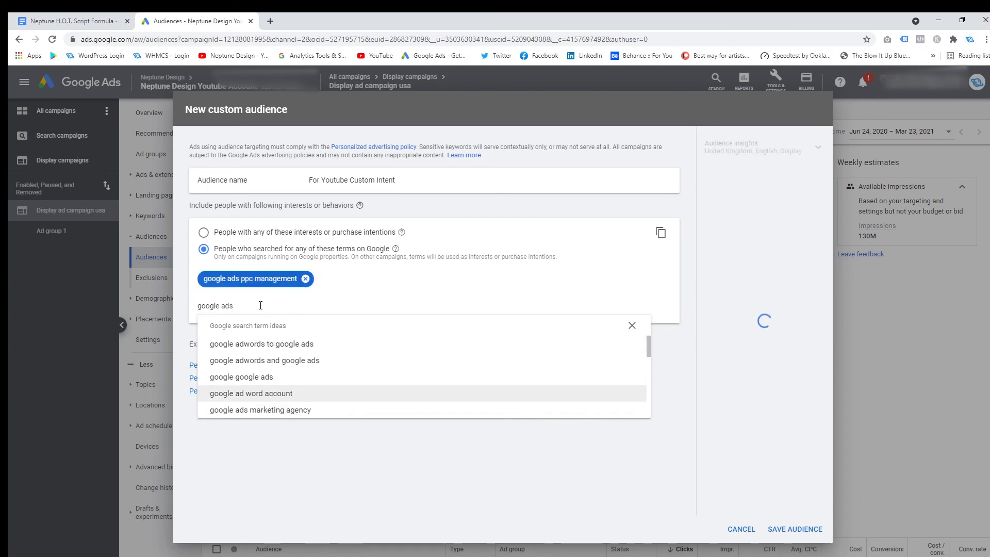
- Look up Google search term ideas for "google ads consult" and add the suggested term "google ads marketing agency" to the custom audience
key(BackSpace)
key(BackSpace)
key(BackSpace)
key(BackSpace)
key(BackSpace)
key(BackSpace)
key(BackSpace)
key(BackSpace)
key(BackSpace)
key(BackSpace)
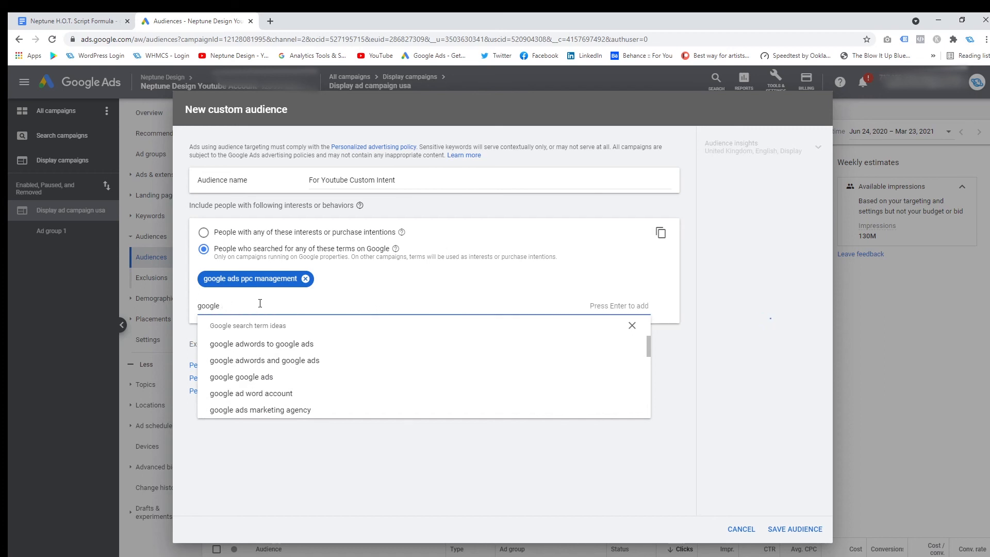
text(goog)
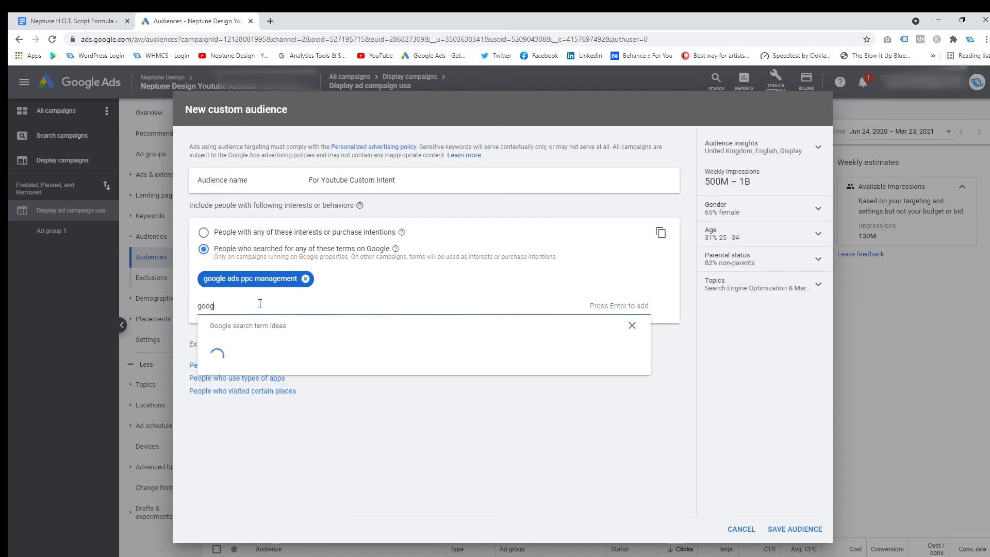
text(le ads consult)
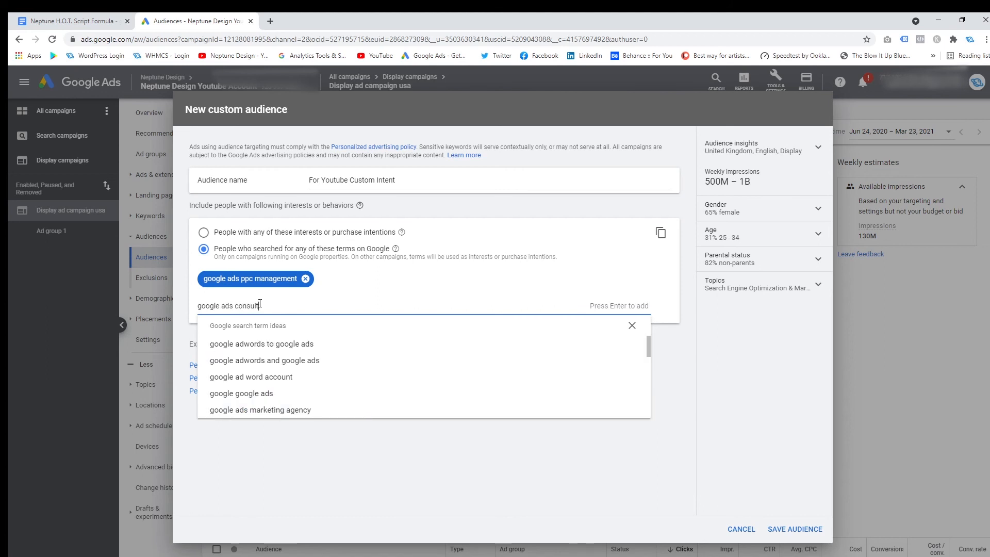
click(261, 411)
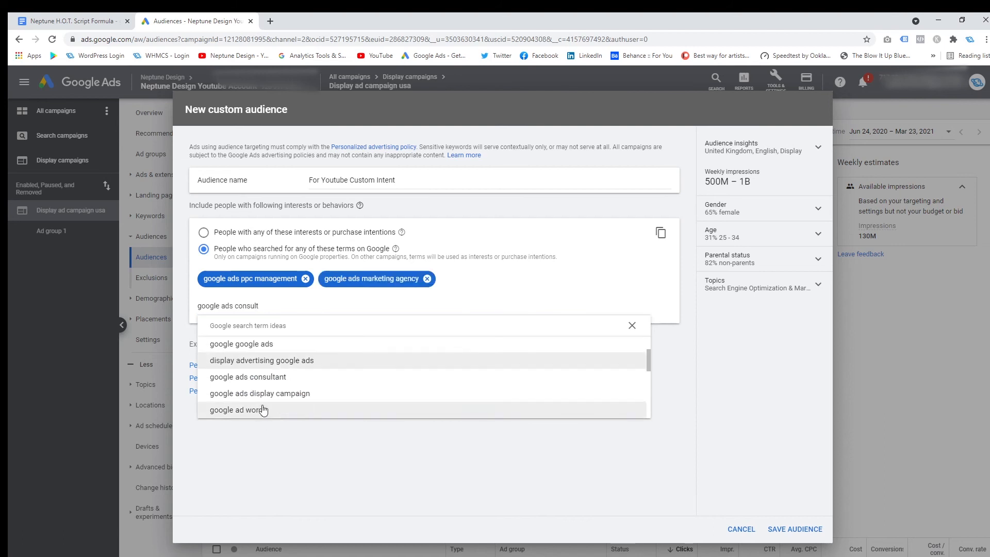
- Clear the leftover "google ads consult" text from the search terms entry and close the term ideas
click(325, 309)
key(BackSpace)
key(BackSpace)
key(BackSpace)
key(BackSpace)
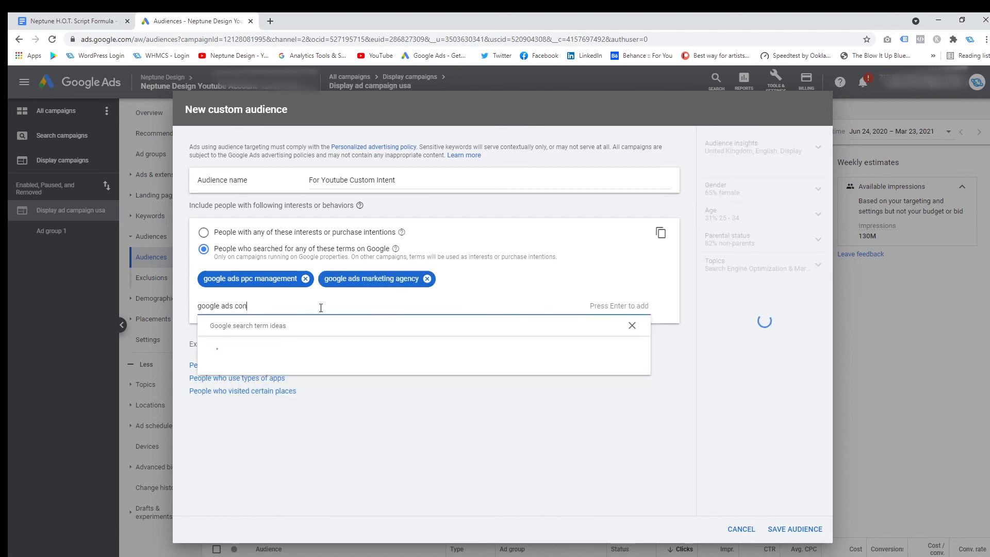
key(BackSpace)
key(BackSpace)
key(BackSpace)
key(BackSpace)
key(BackSpace)
key(BackSpace)
key(BackSpace)
key(BackSpace)
key(BackSpace)
key(BackSpace)
key(BackSpace)
key(BackSpace)
key(BackSpace)
key(BackSpace)
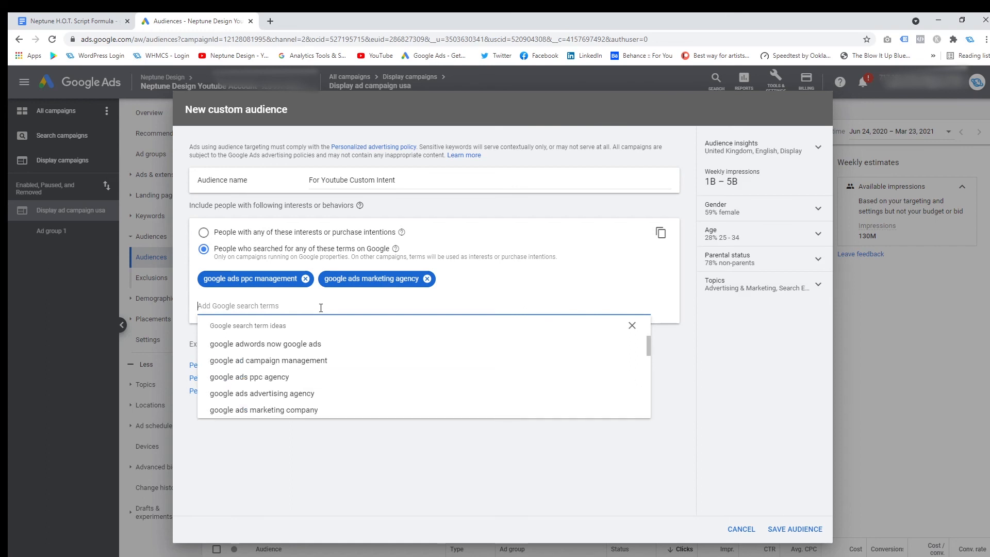
click(353, 451)
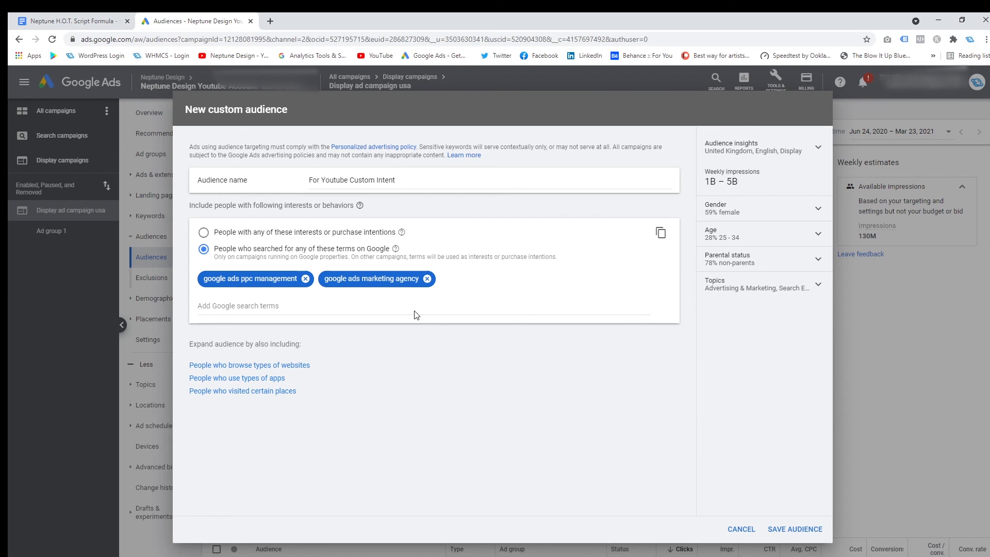
- Look up term ideas for "bar stool" and add "kitchen bar chairs stools" and "kitchen counter swivel bar stools" to the custom audience
click(382, 312)
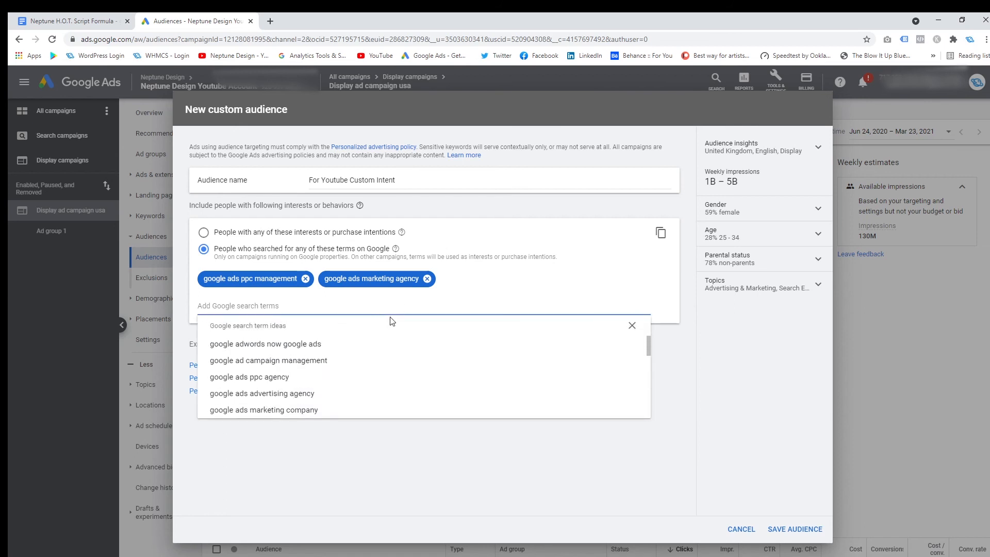
text(car)
key(BackSpace)
key(BackSpace)
text(bar stool)
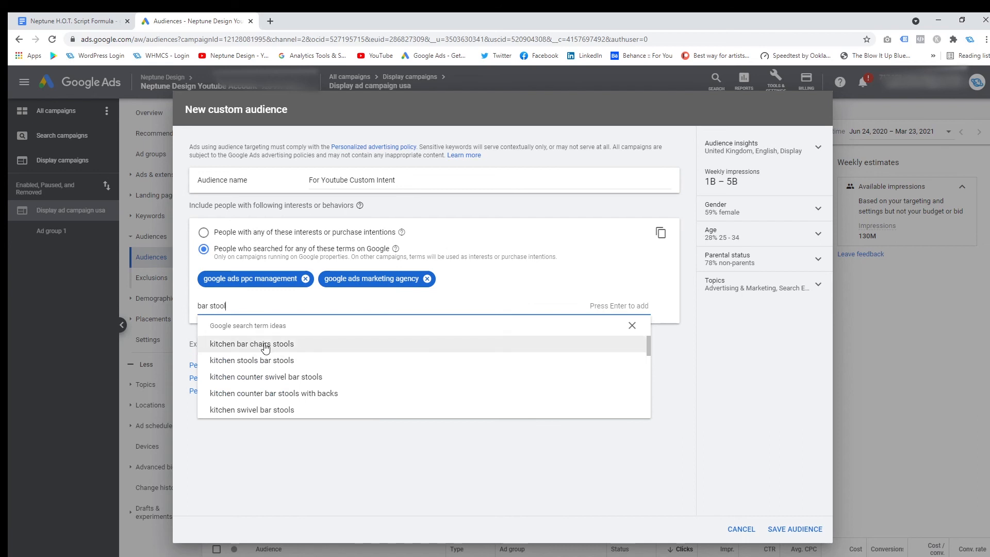
click(306, 346)
click(279, 367)
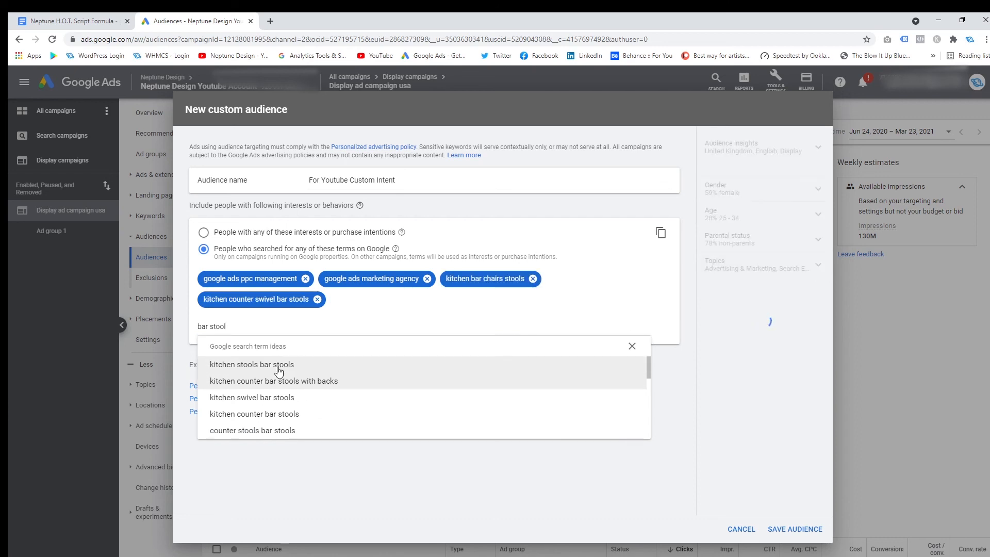
- Add the suggestions "kitchen counter bar stools", "kitchen counter bar stools with backs" and "counter stools bar stools", and clear the remaining search text
click(276, 414)
click(273, 381)
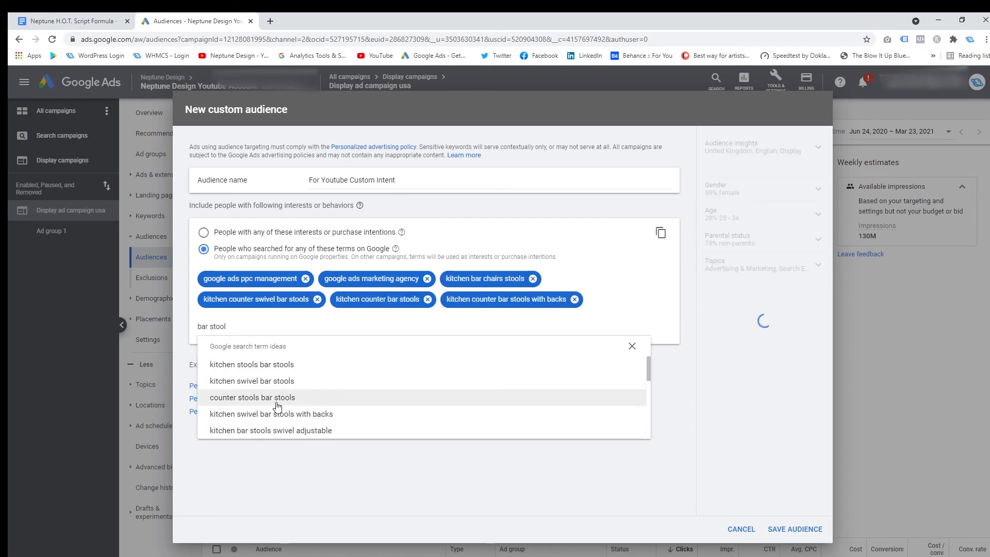
click(278, 398)
click(293, 347)
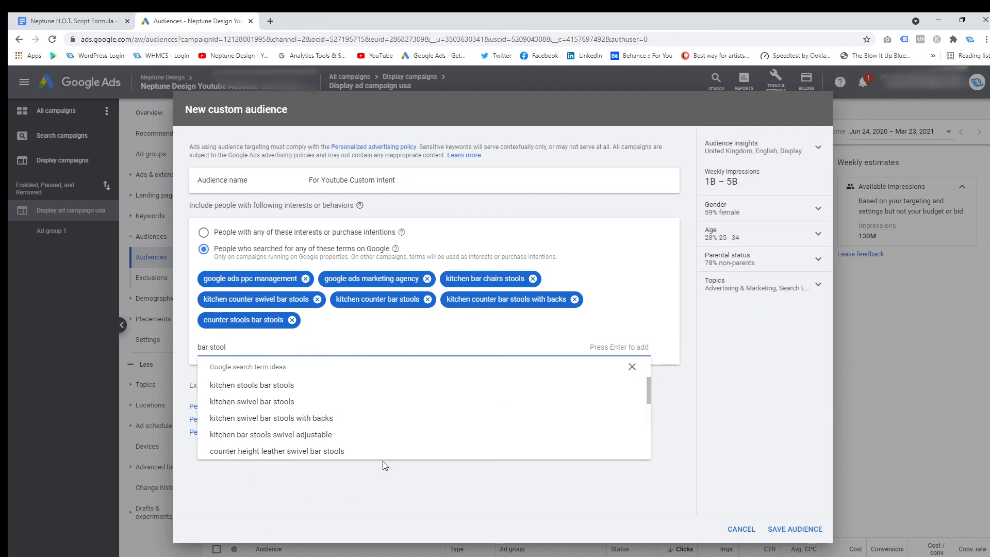
key(BackSpace)
key(BackSpace)
key(BackSpace)
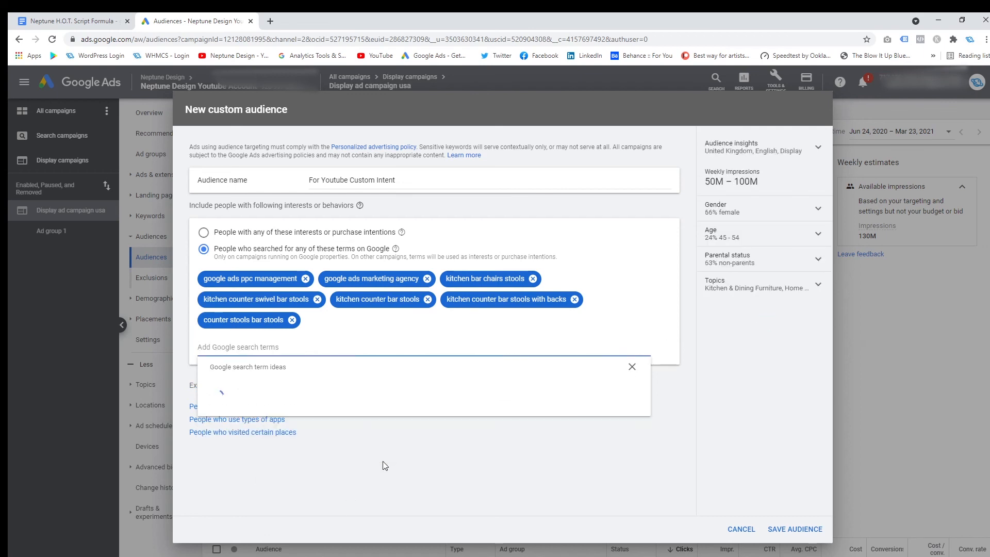
click(434, 442)
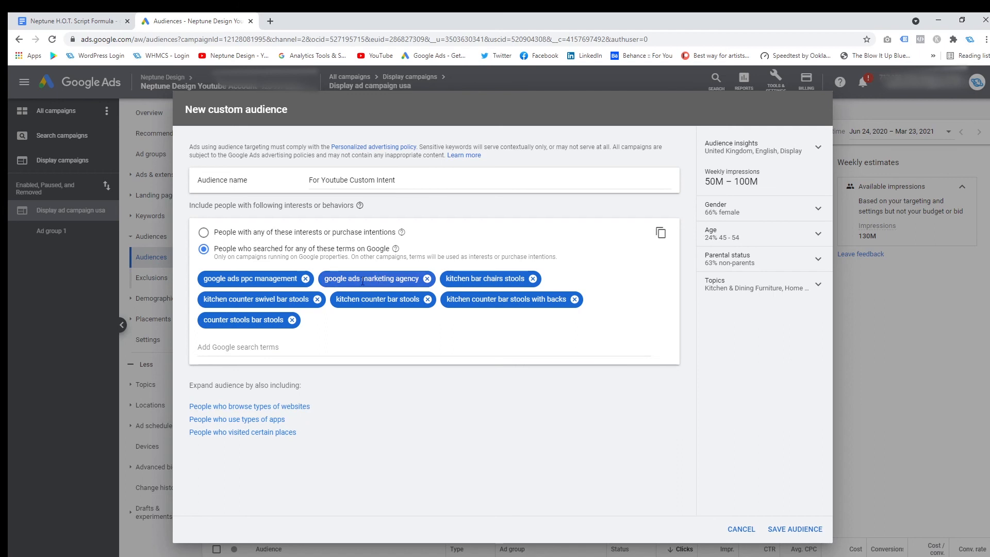
click(293, 407)
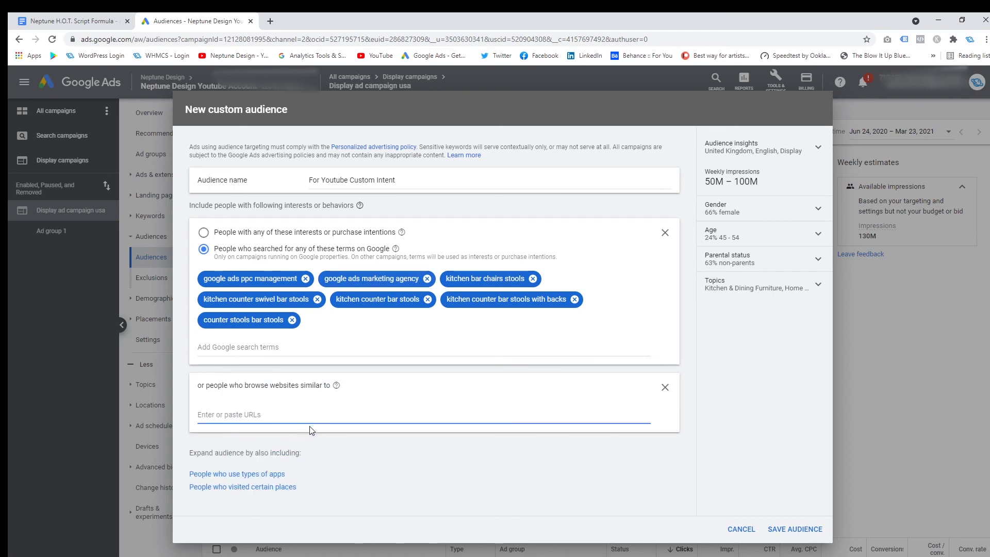
text(www)
key(BackSpace)
key(BackSpace)
key(BackSpace)
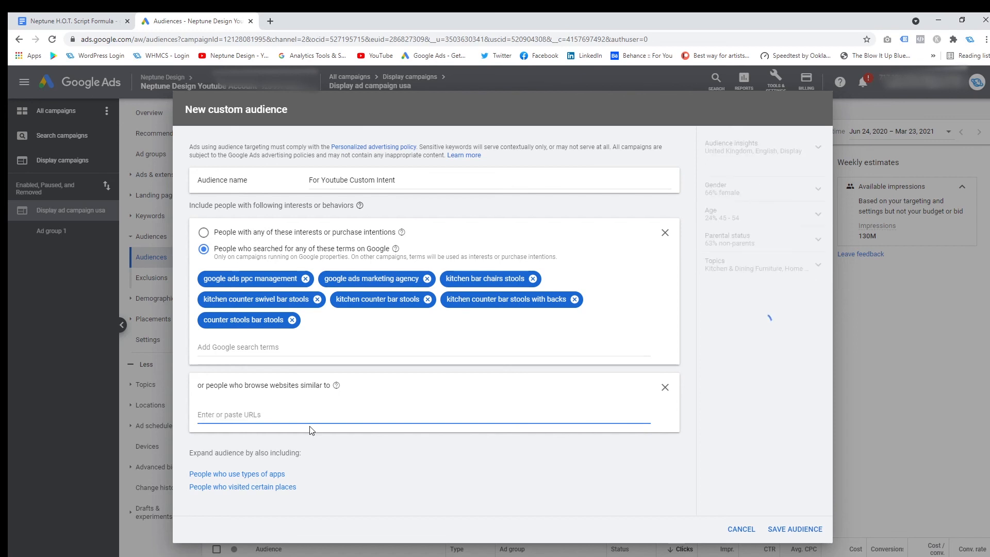
text(www.neptunedesign.co.za)
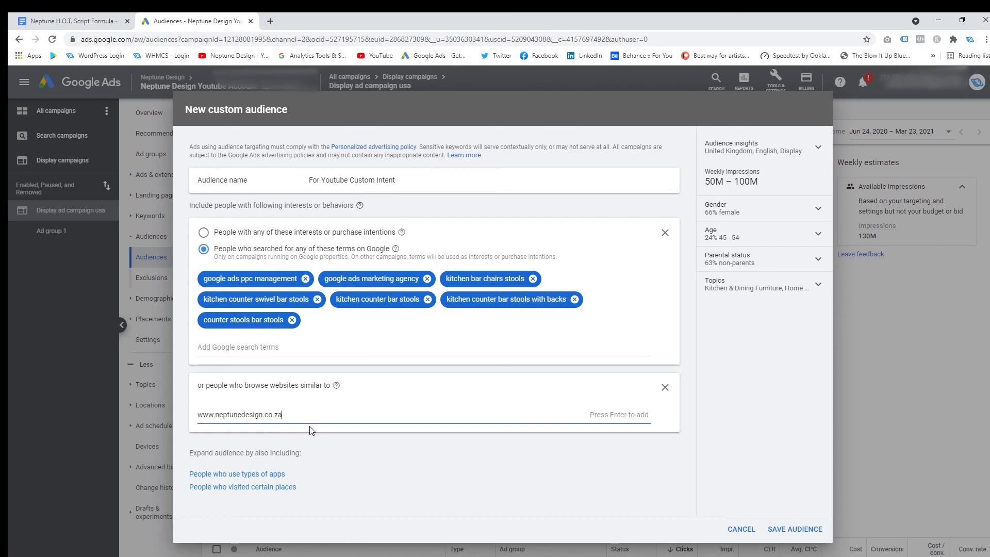
key(Return)
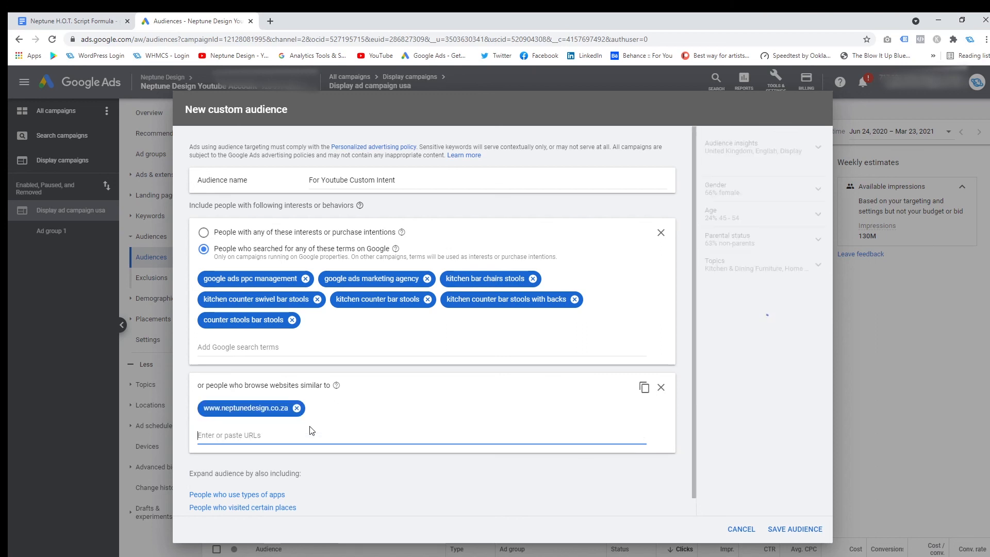
- Try the interests or purchase intentions option, return to people who searched for the terms on Google, and save the custom audience
click(239, 240)
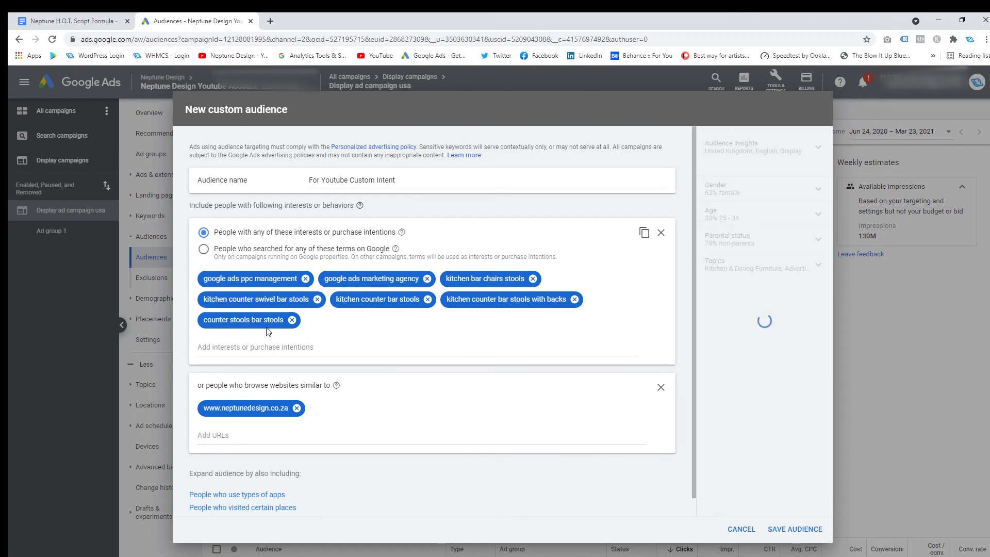
click(366, 251)
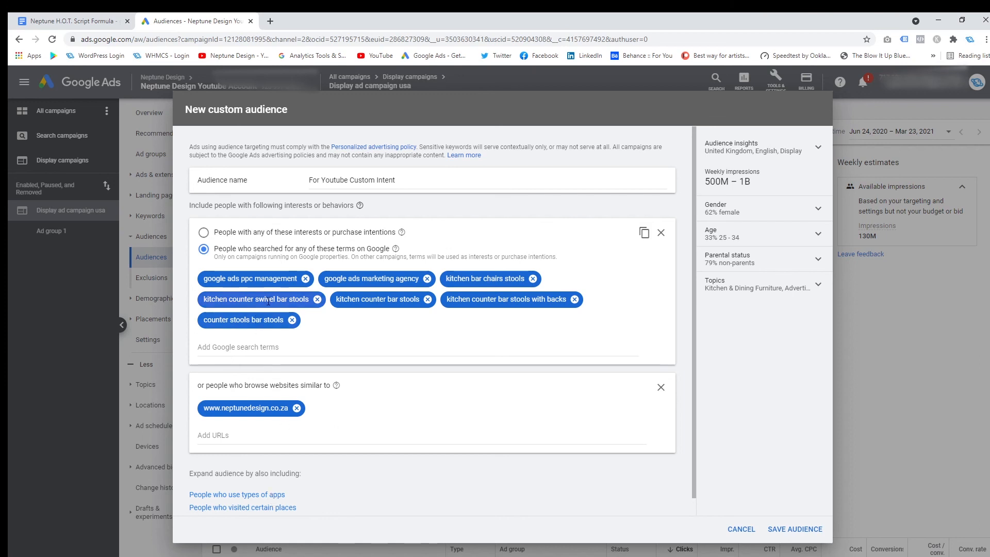
click(791, 526)
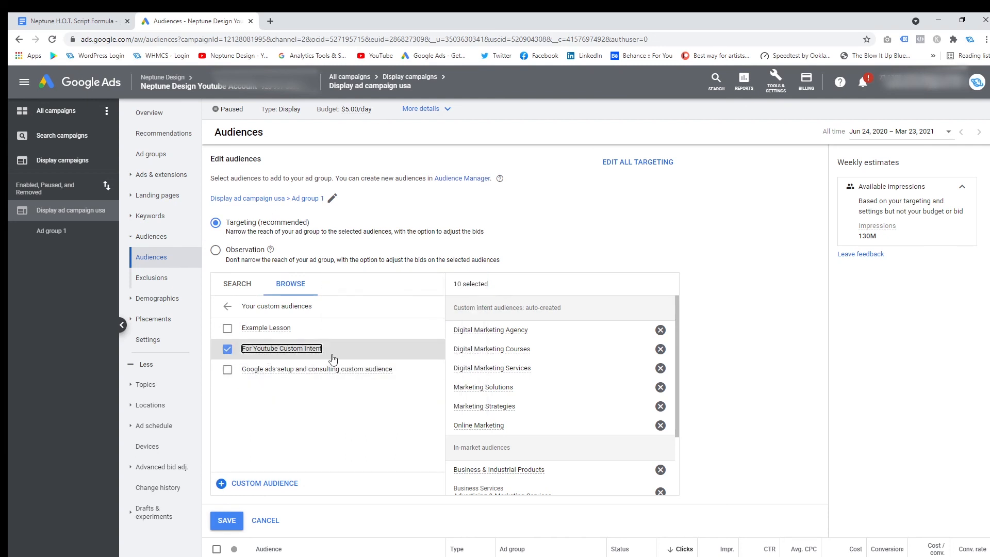
- Review the audiences selected for Ad group 1, including the For Youtube Custom Intent custom audience
scroll(577, 338, down, 5)
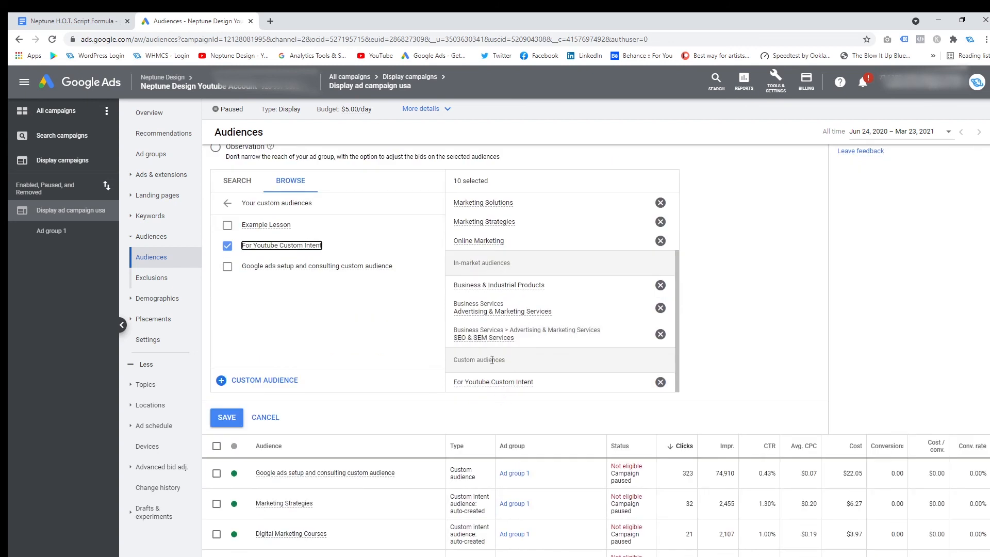
click(471, 382)
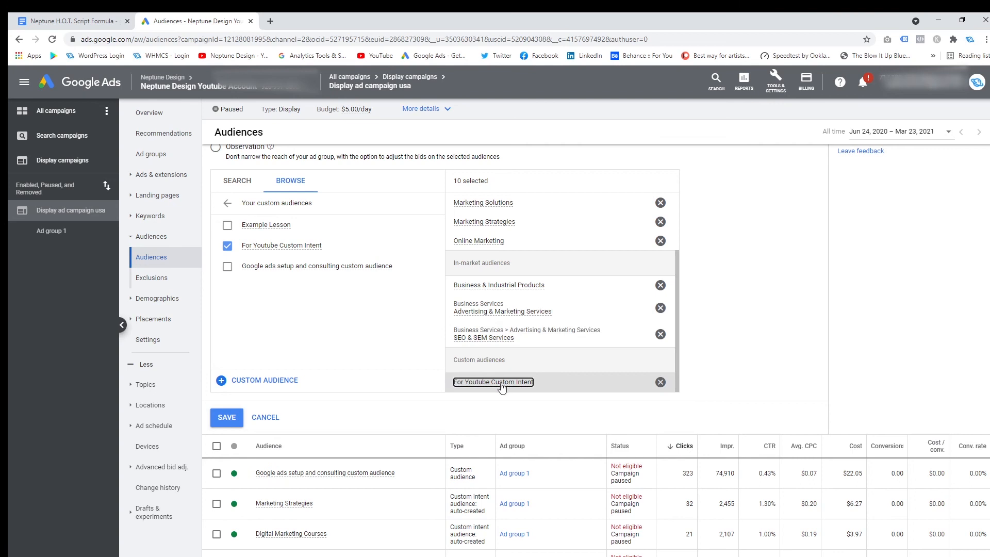
scroll(494, 358, up, 5)
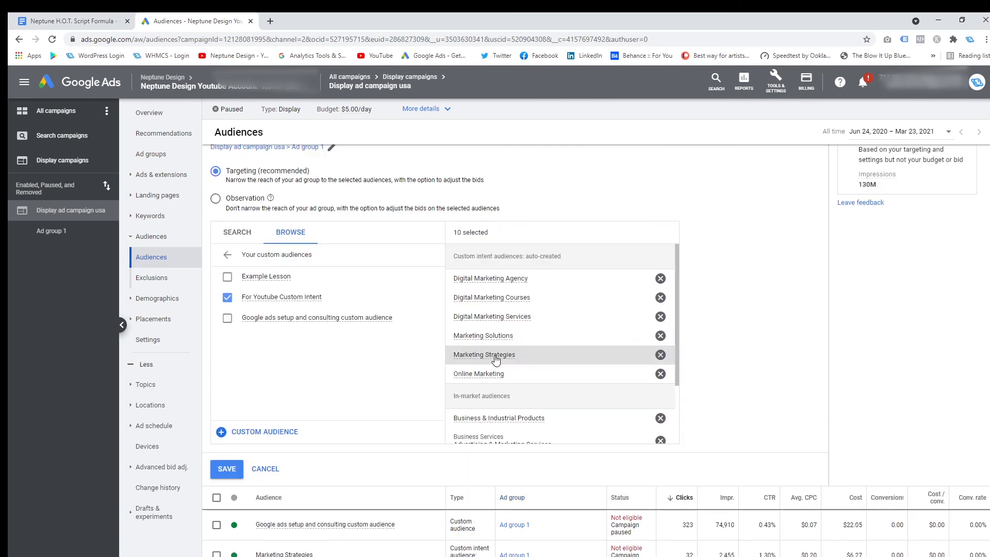
scroll(513, 373, down, 2)
scroll(301, 376, down, 1)
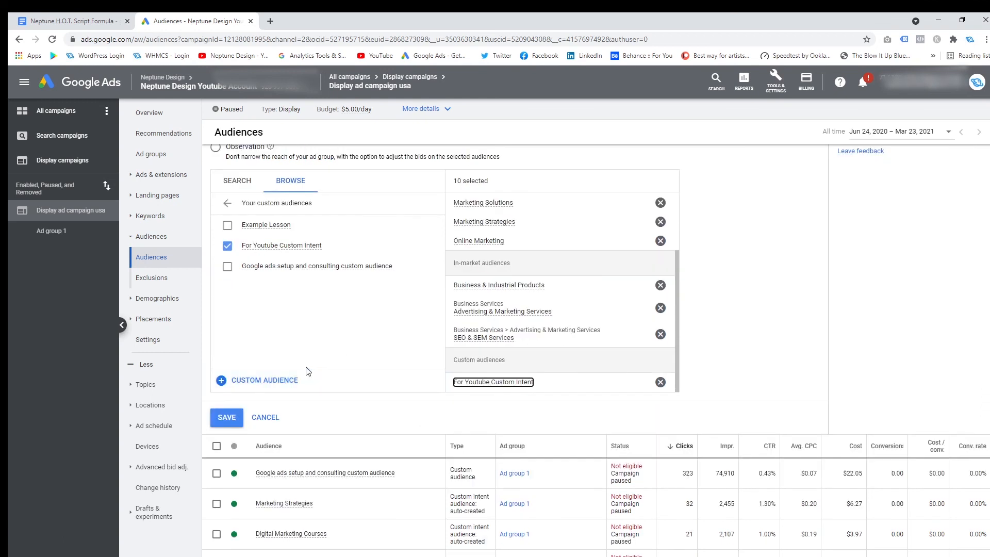